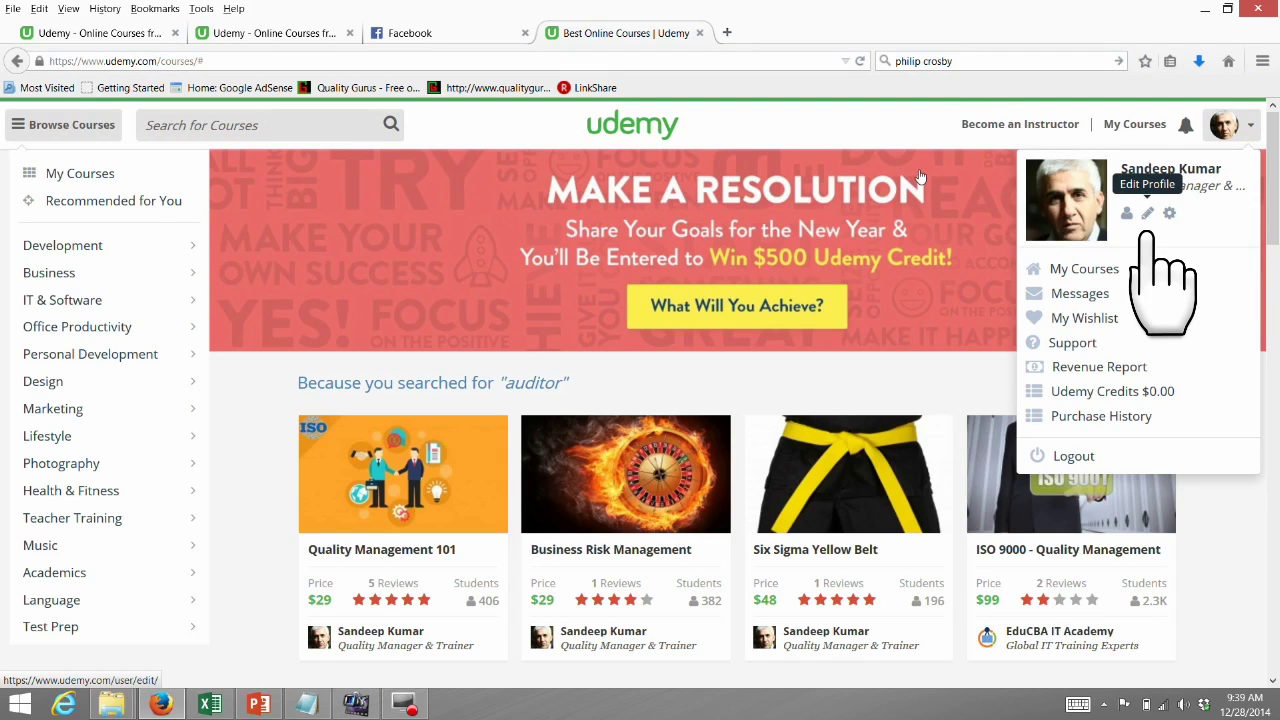
Step: Open the account's profile for editing and go to its Basics section
left_click(1147, 213)
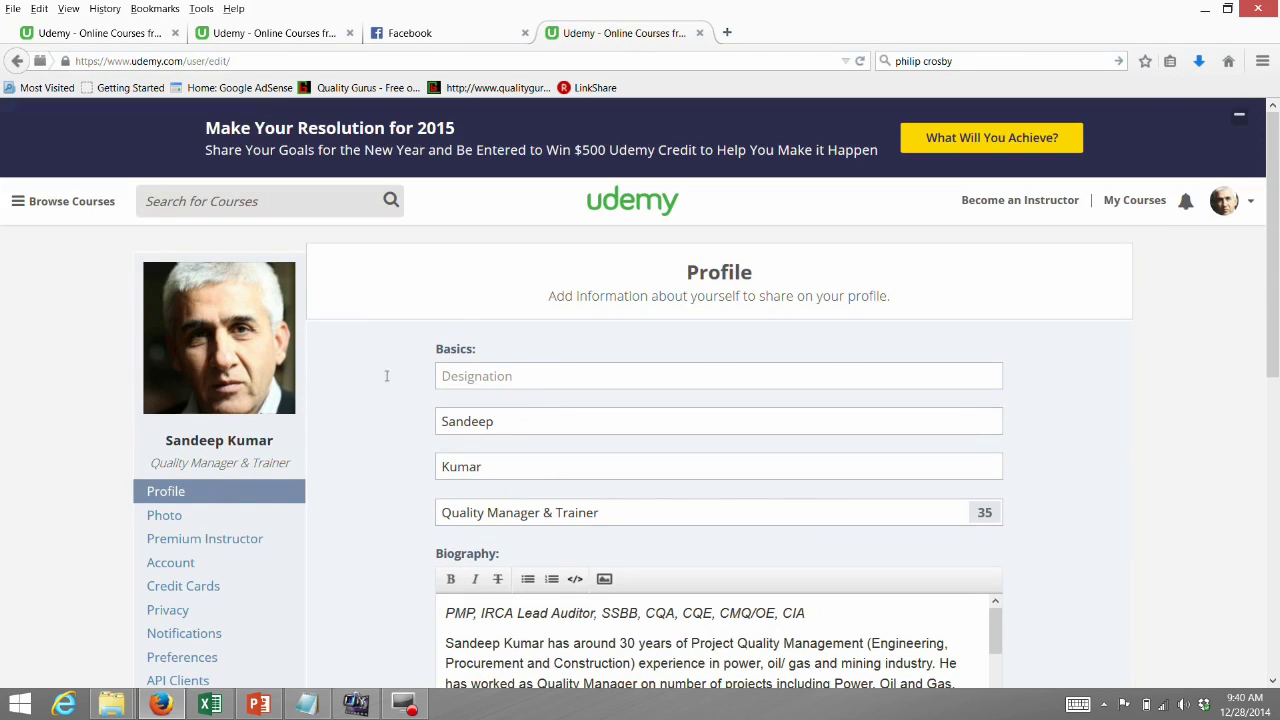
scroll(325, 384, "down", 2)
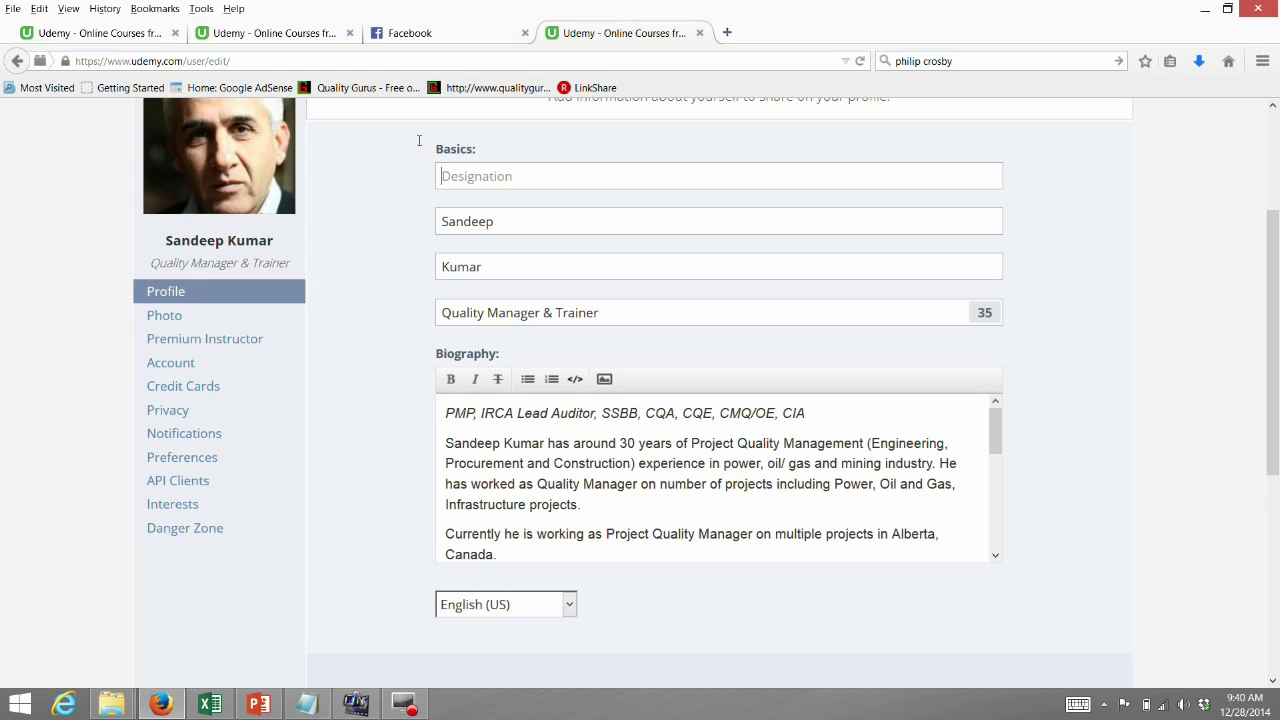
Step: Try "Dr." and "Mr." as the profile's designation, clearing the field after each entry
type("Designation")
key("BackSpace")
key("BackSpace")
key("BackSpace")
key("BackSpace")
key("BackSpace")
key("BackSpace")
key("BackSpace")
key("BackSpace")
key("BackSpace")
key("BackSpace")
key("BackSpace")
type("Dr.")
key("BackSpace")
key("BackSpace")
key("BackSpace")
type("Mr.")
key("BackSpace")
key("BackSpace")
key("BackSpace")
Step: Examine the first name and last name fields in the profile's Basics section
key("Tab")
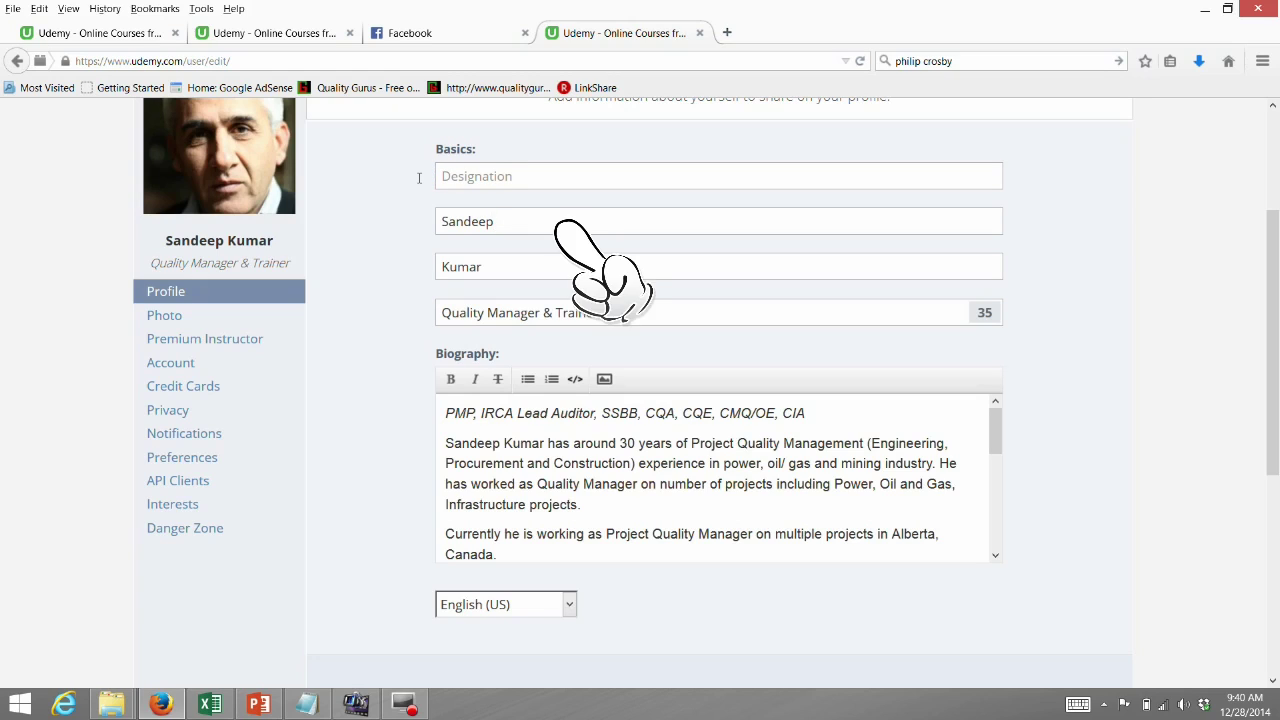
key("Tab")
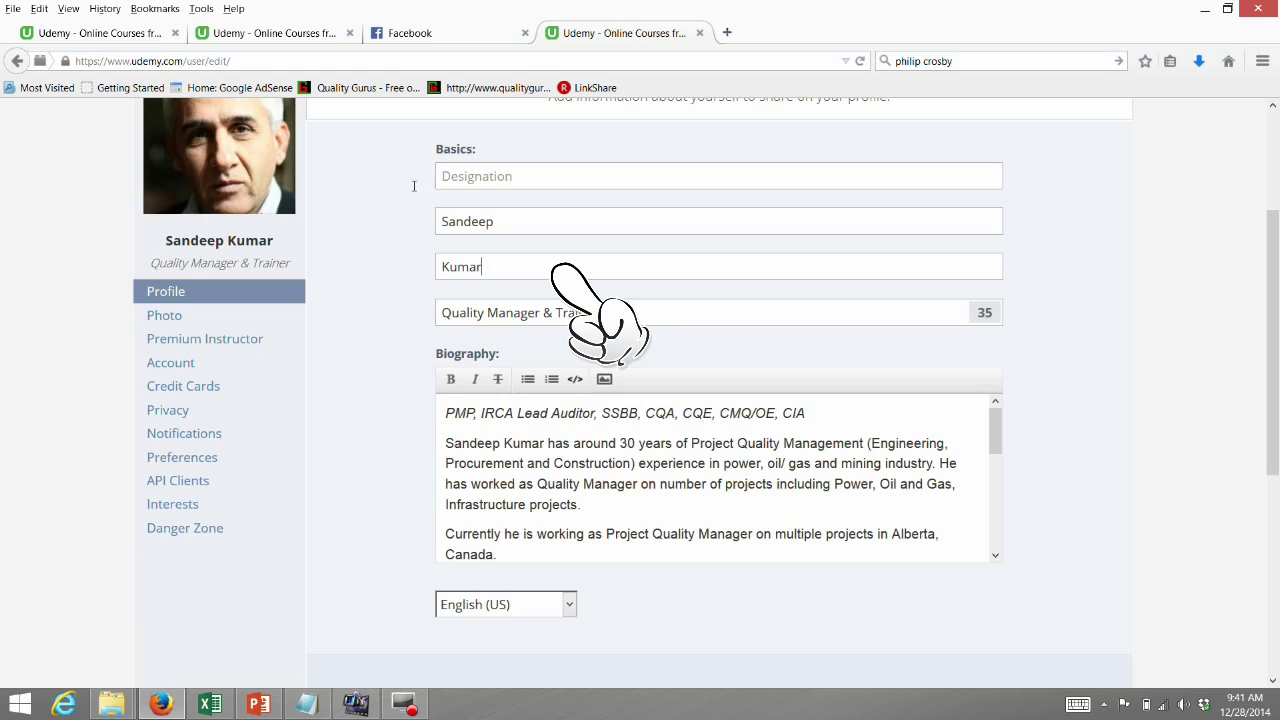
left_click(410, 178)
key("Tab")
key("Tab")
key("Down")
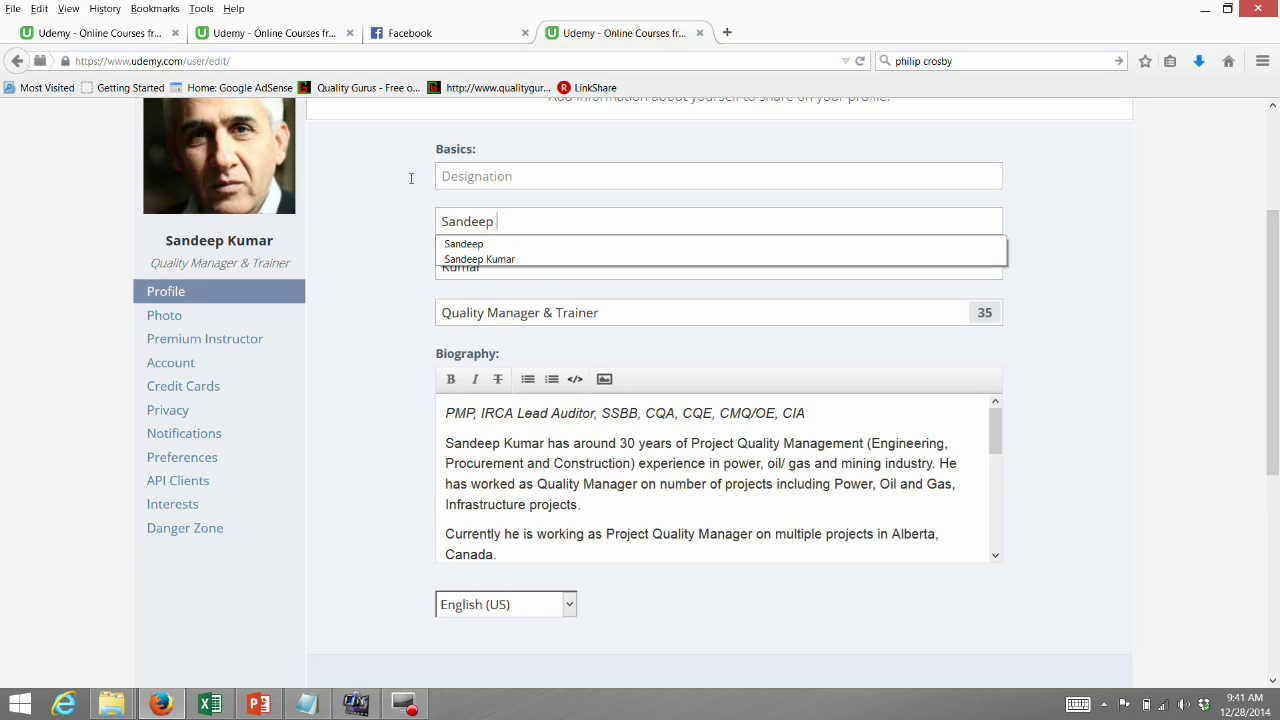
left_click(271, 181)
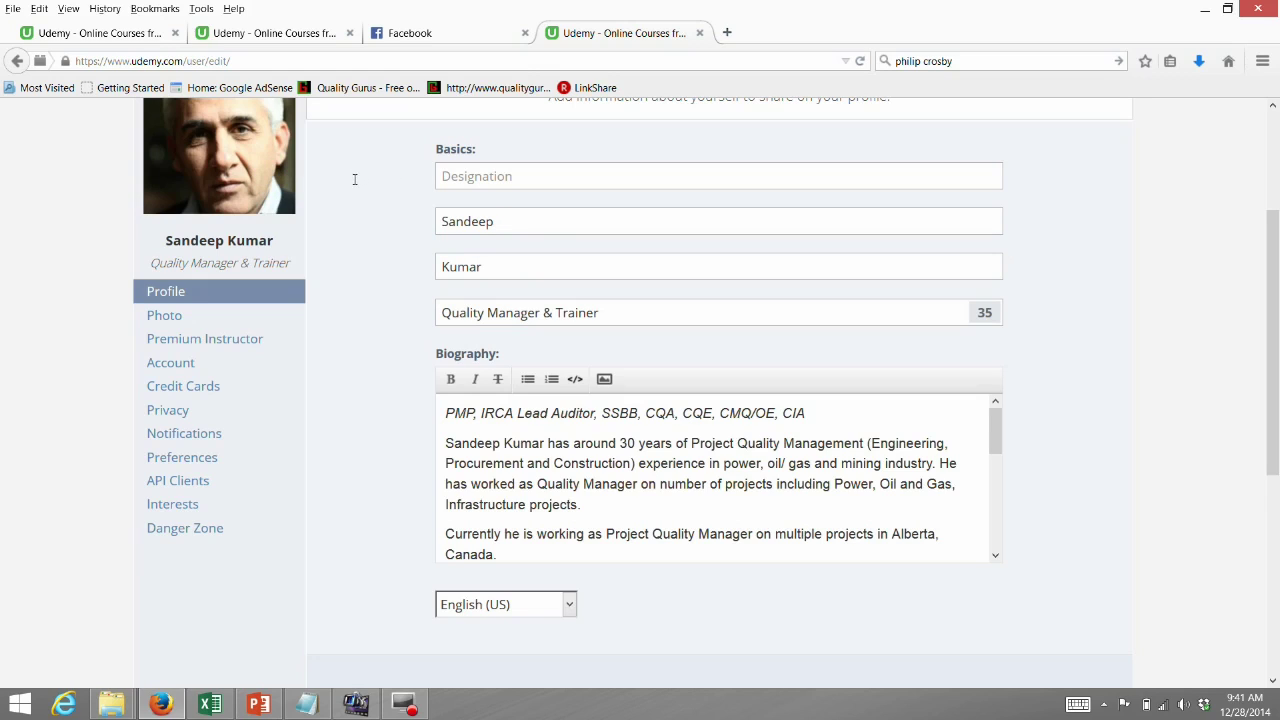
key("Tab")
key("Tab")
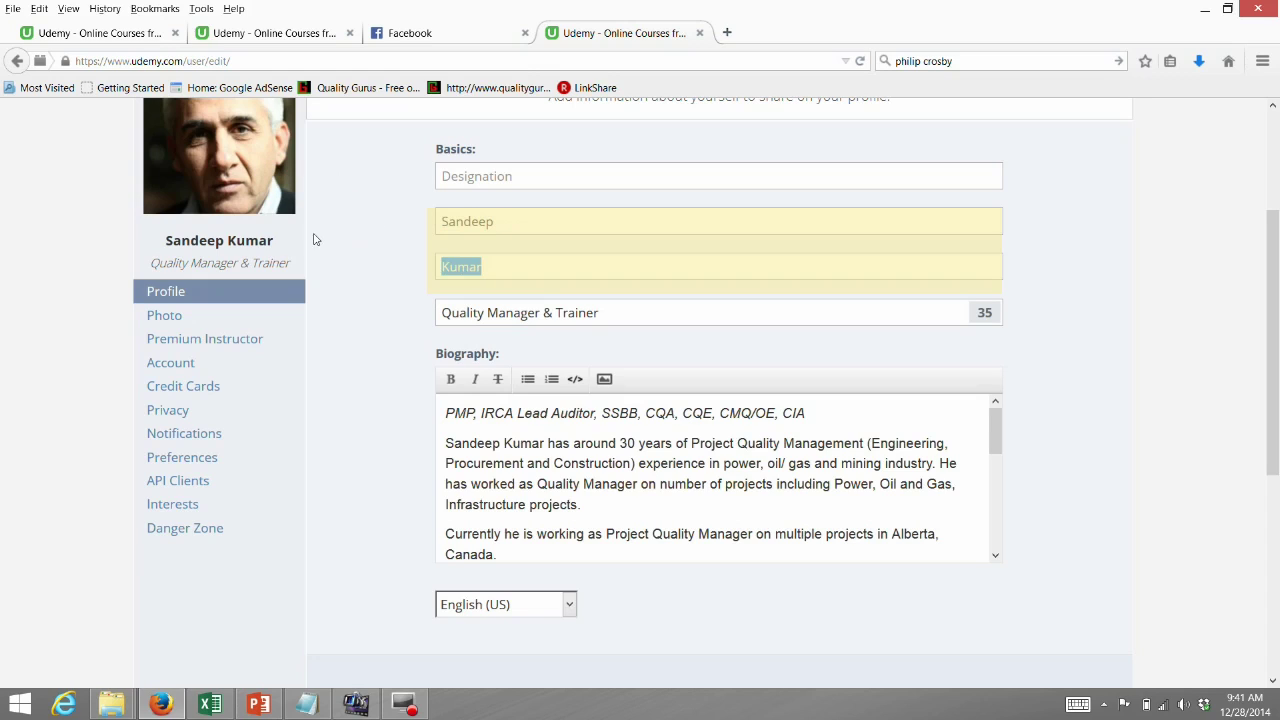
left_click(309, 239)
left_click(359, 251)
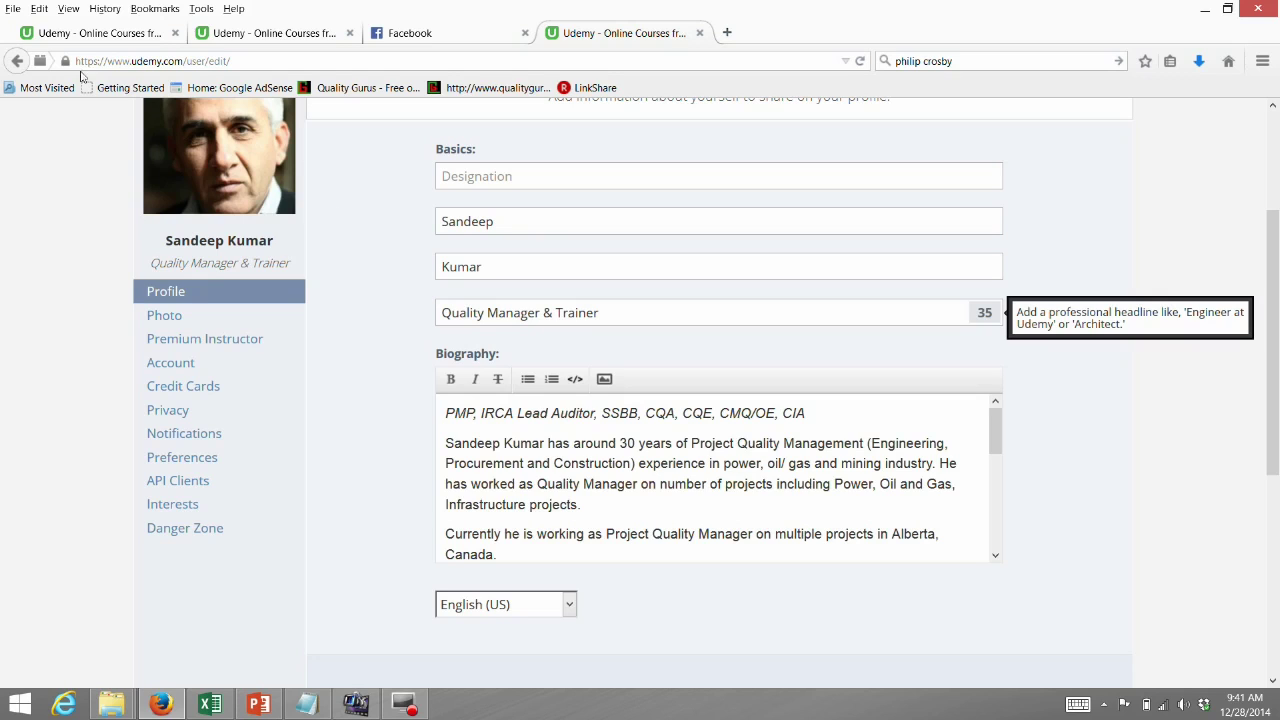
Step: Open How To Create A High Quality Udemy Video Training Course from the enrolled courses and check its completion progress and certificate requirement
left_click(62, 31)
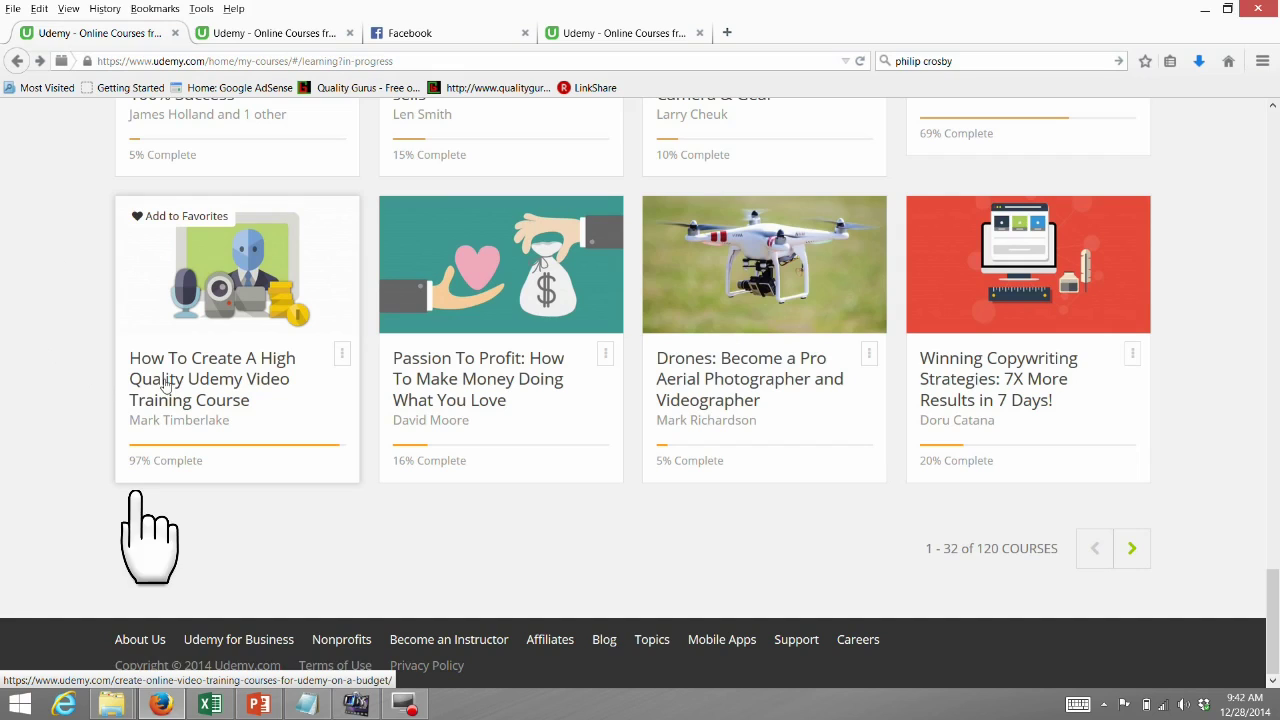
left_click(174, 272)
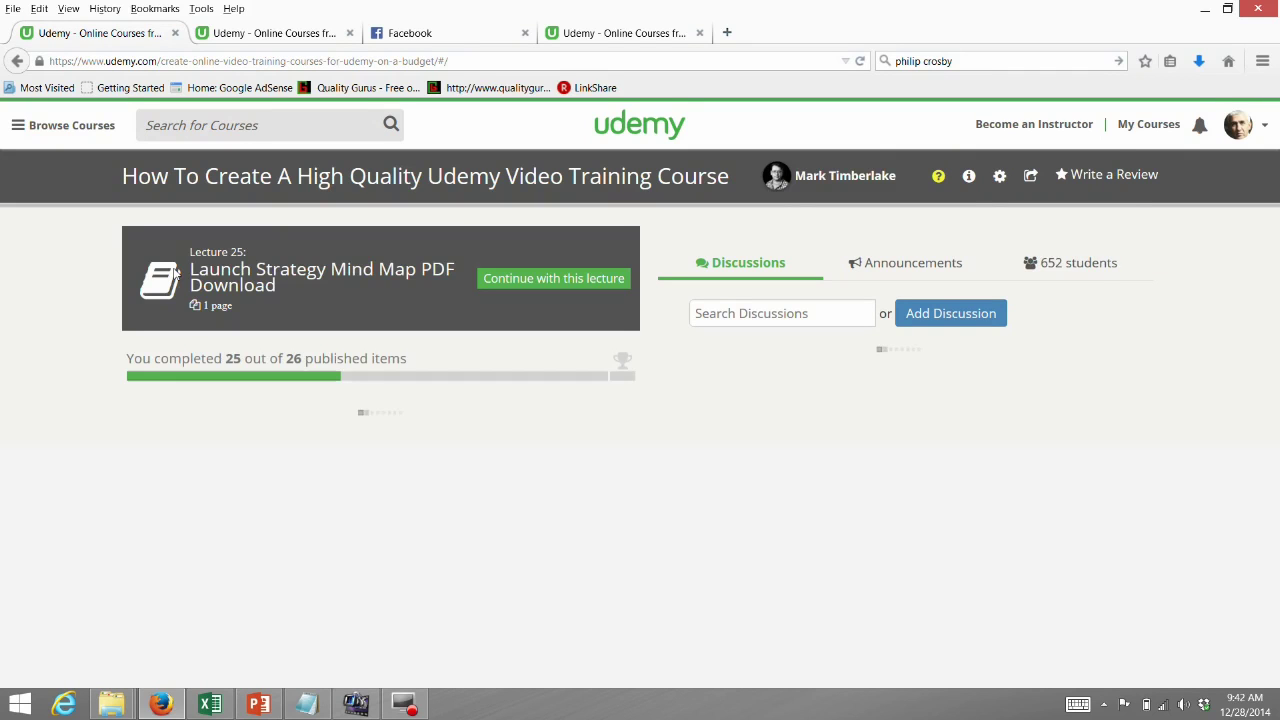
scroll(173, 272, "down", 3)
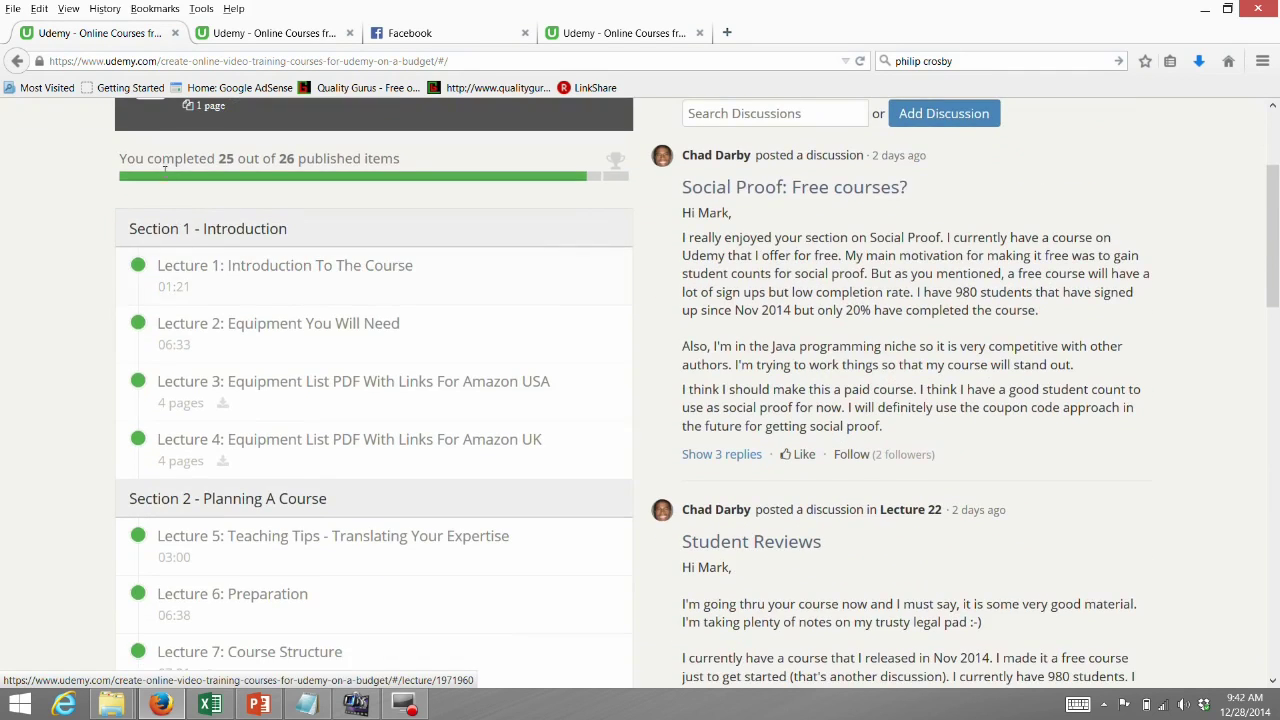
left_click_drag(216, 158, 400, 160)
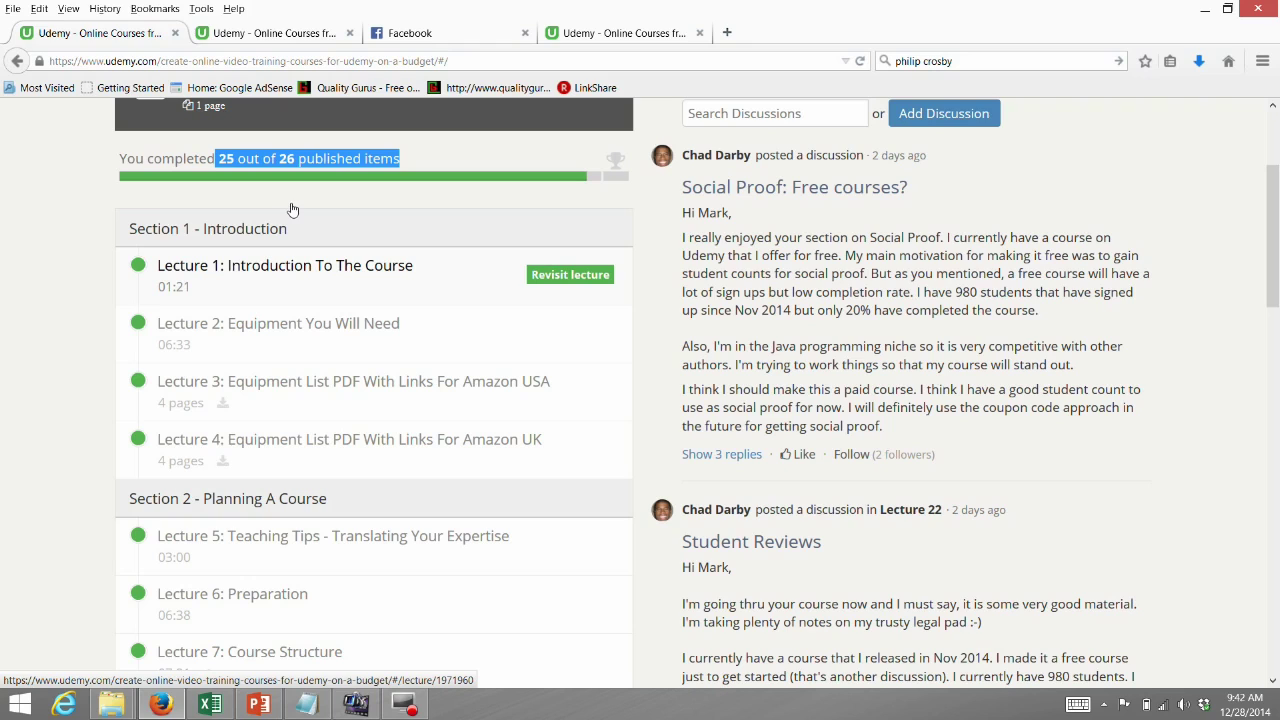
mouse_move(494, 149)
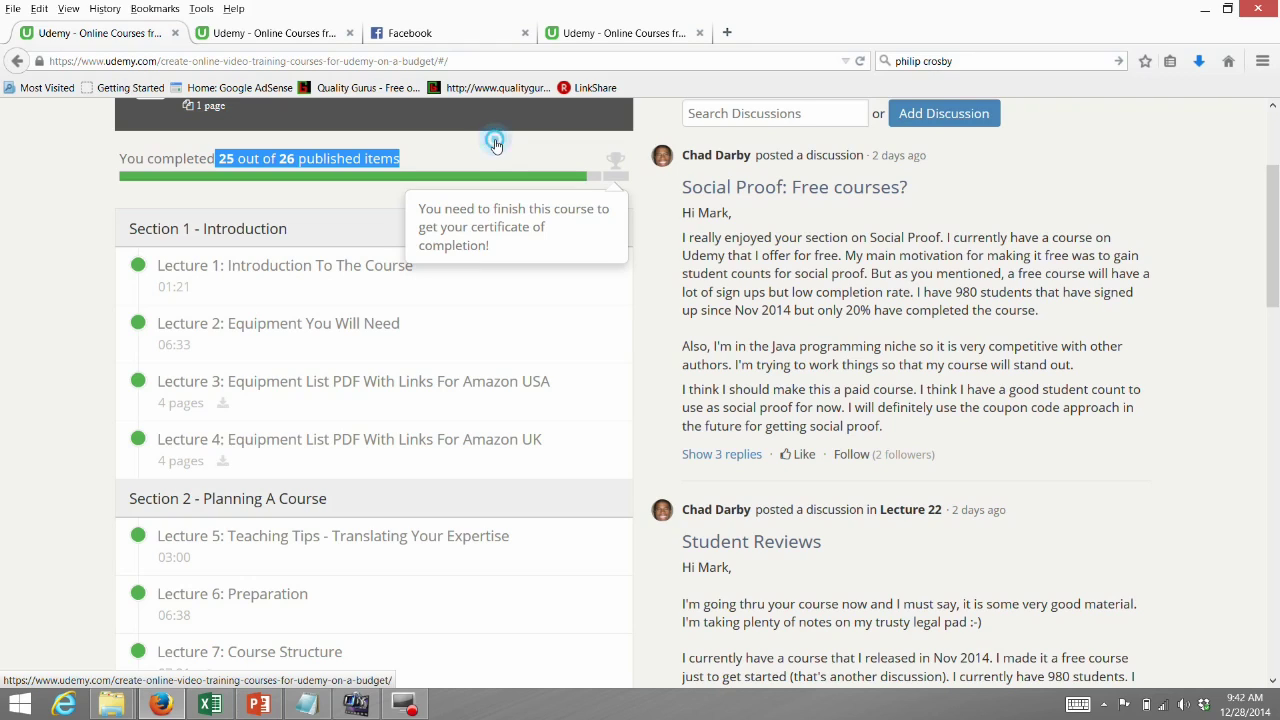
left_click(497, 147)
key("ctrl+w")
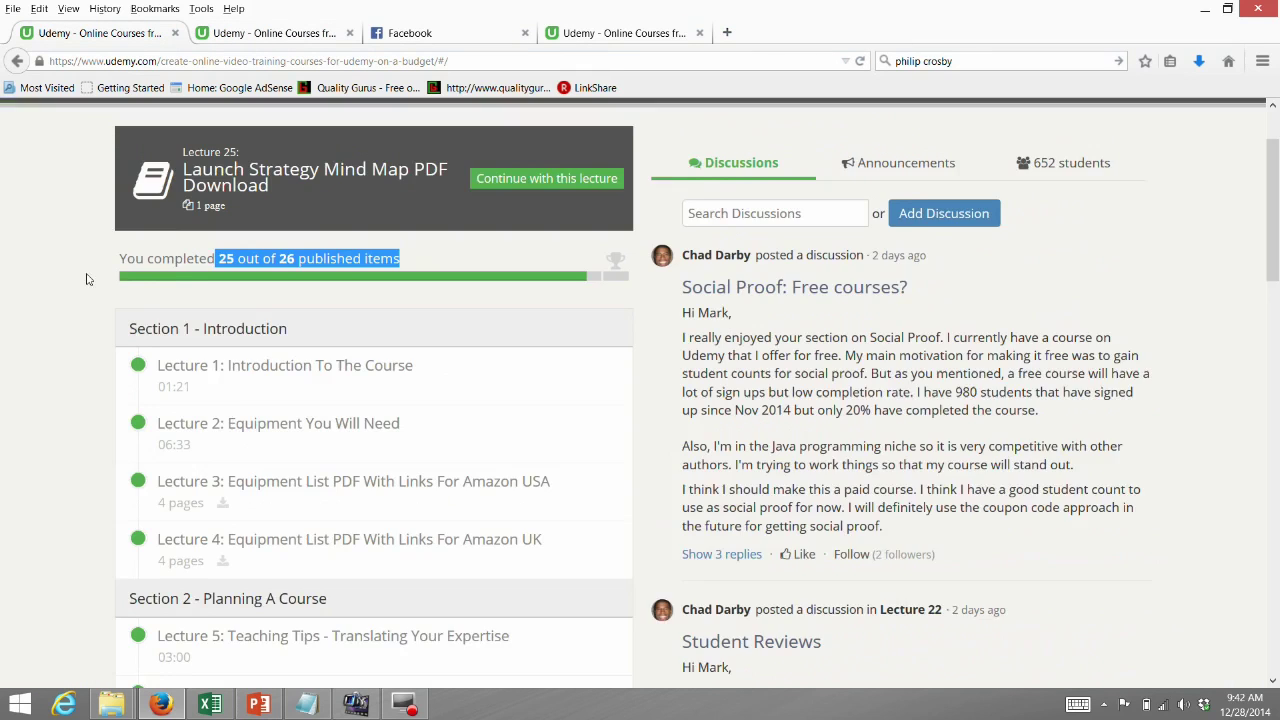
Step: Open Lecture 6: Preparation to view its completion mark, and return to the course page
scroll(191, 208, "down", 2)
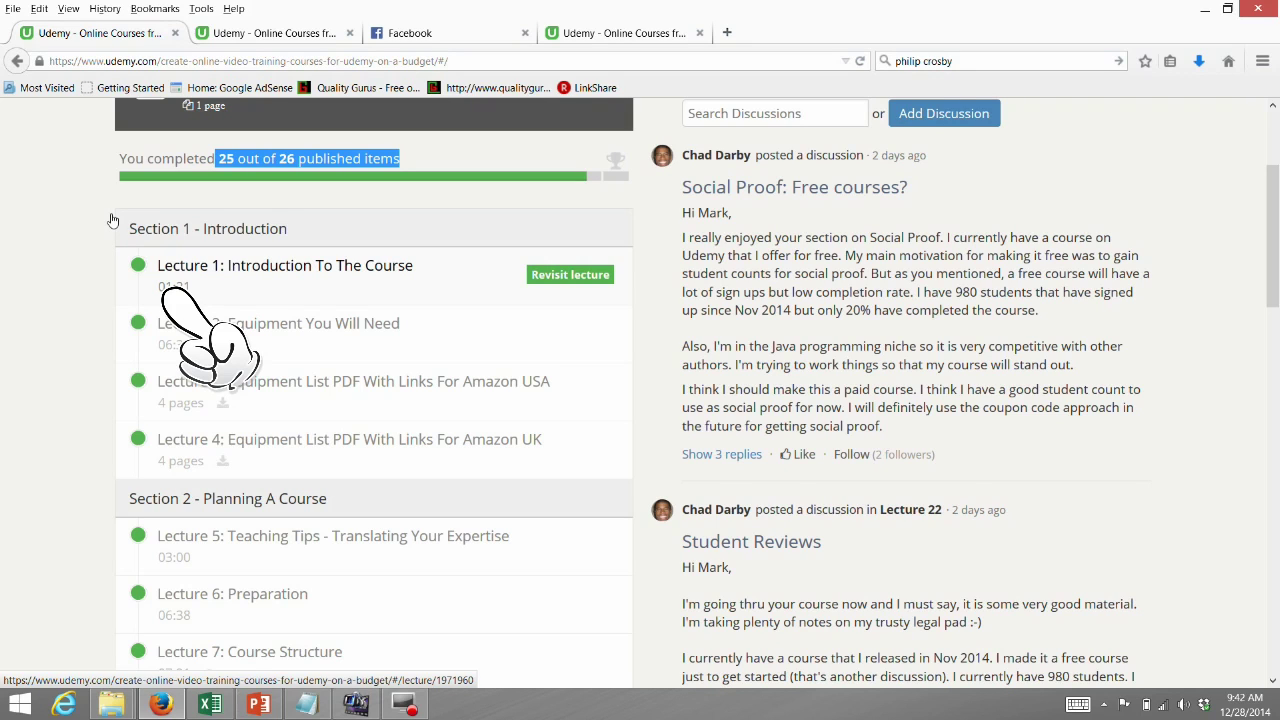
scroll(113, 220, "down", 2)
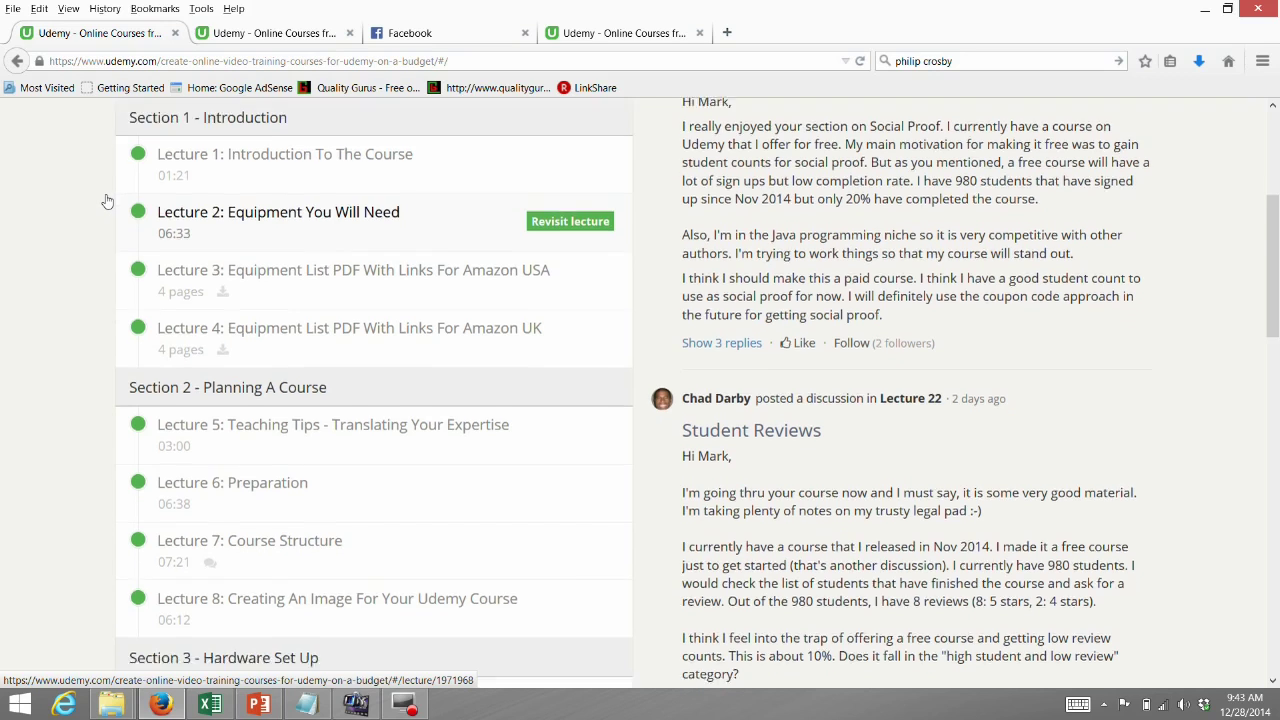
scroll(107, 198, "down", 2)
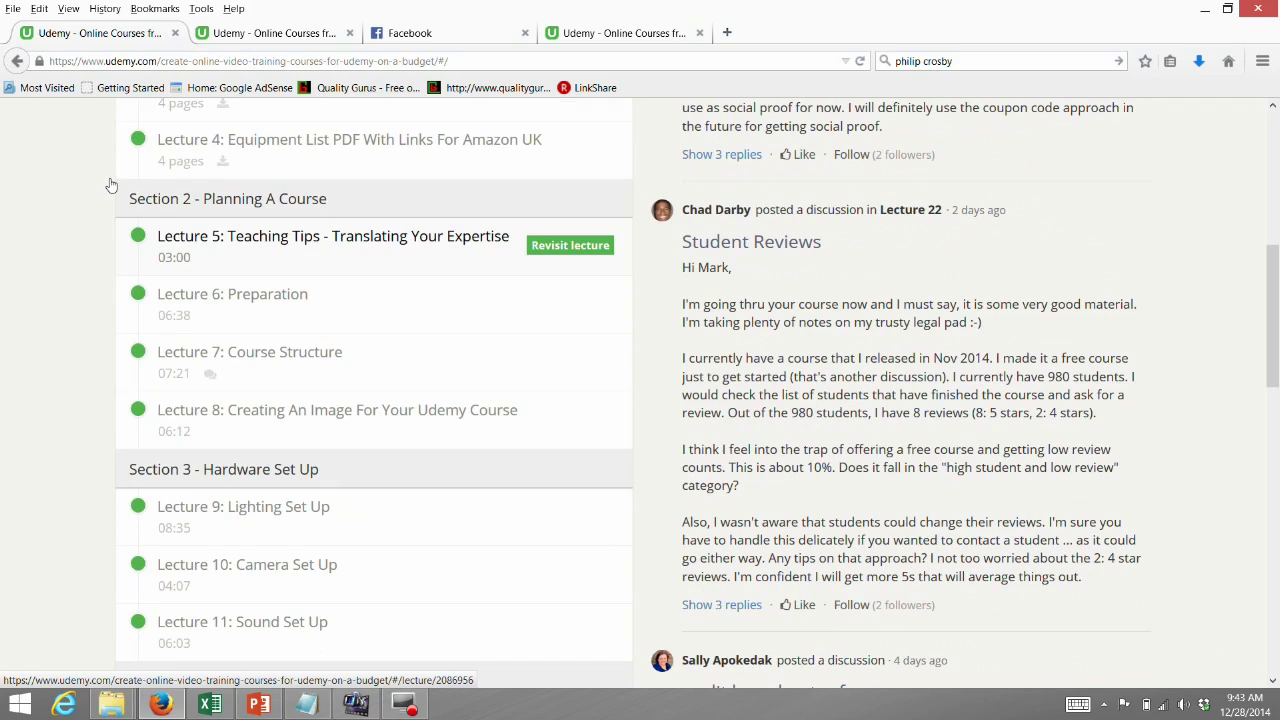
left_click(203, 241)
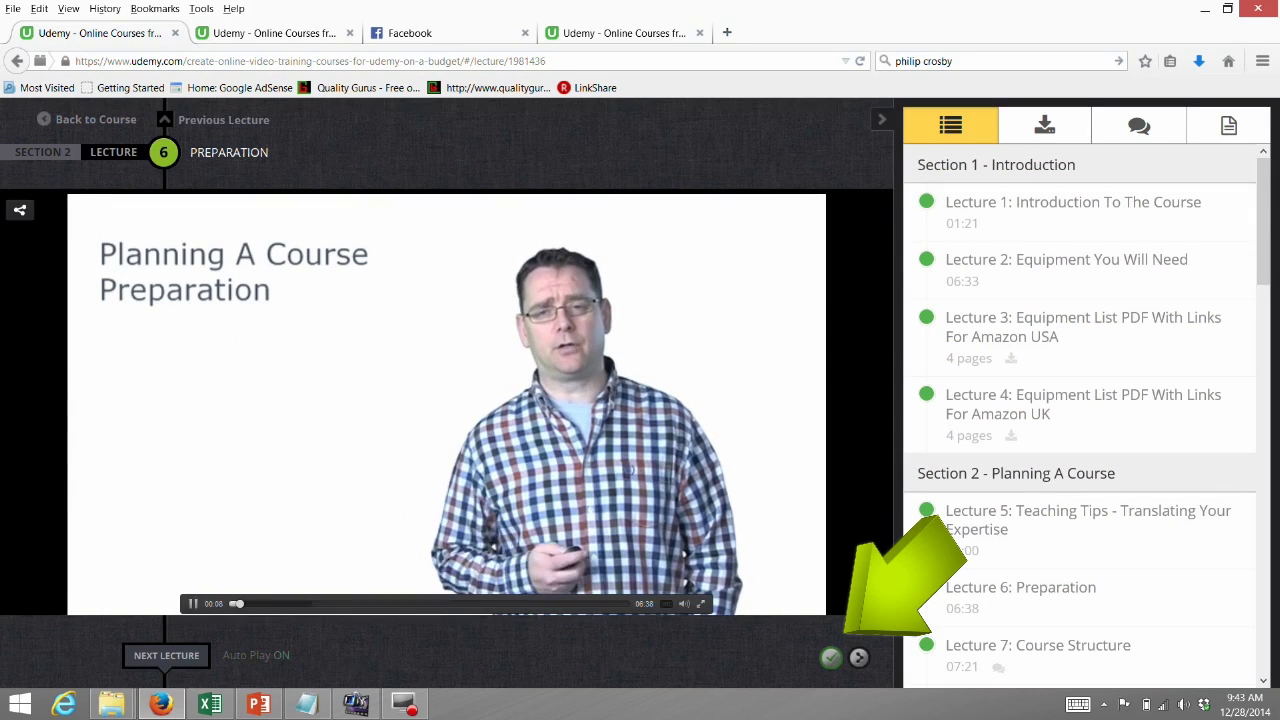
left_click(75, 100)
Step: Mark Lecture 25: Launch Strategy Mind Map PDF Download as completed after viewing its PDF, and return to the course page
scroll(188, 133, "down", 3)
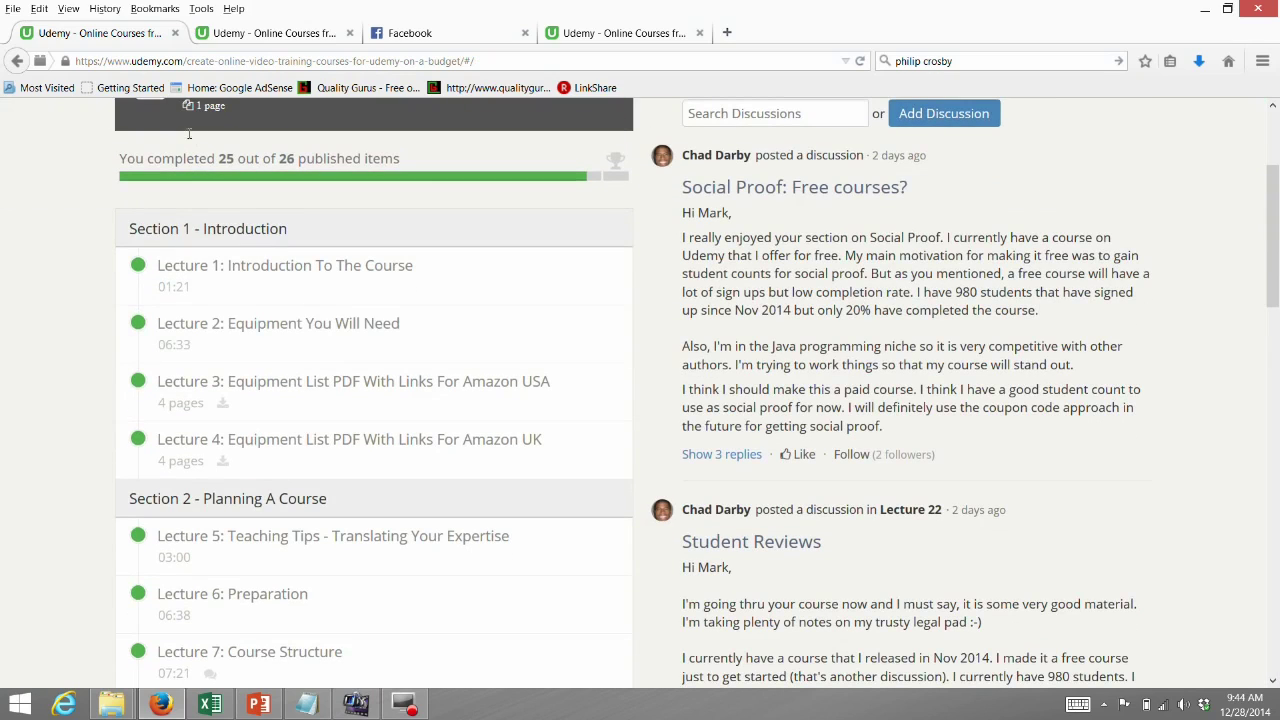
scroll(200, 161, "down", 6)
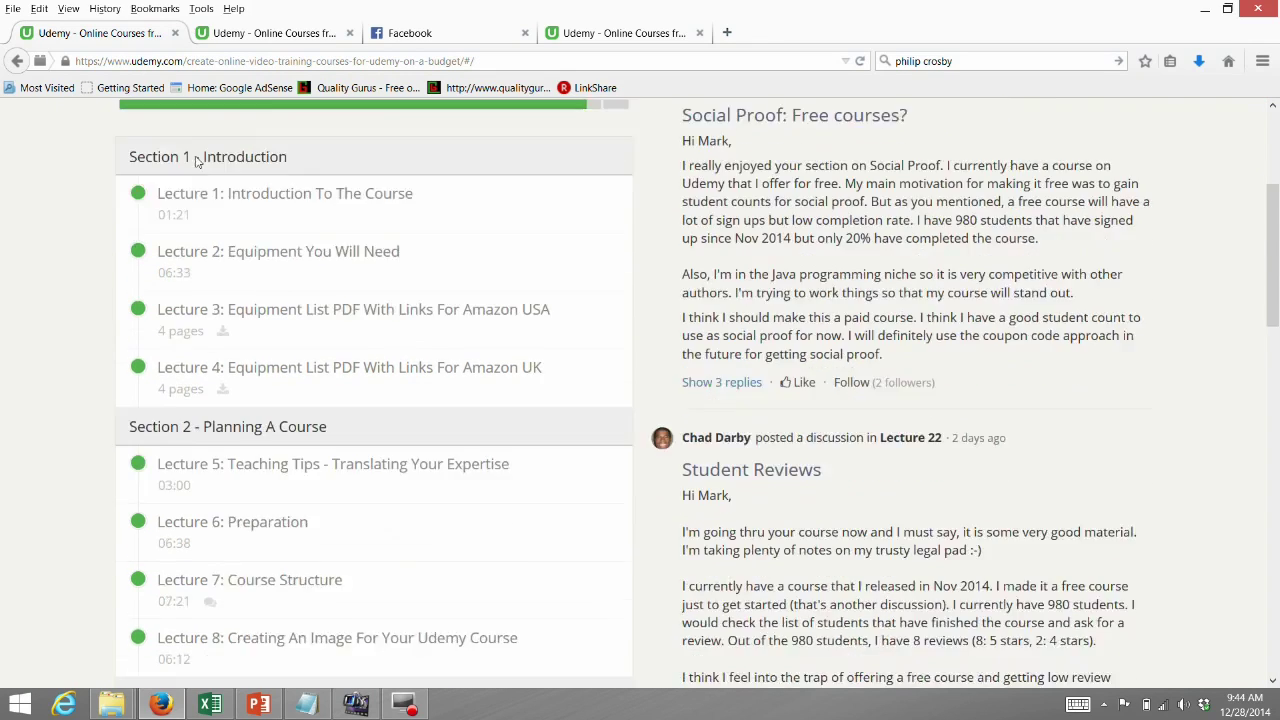
scroll(192, 170, "down", 4)
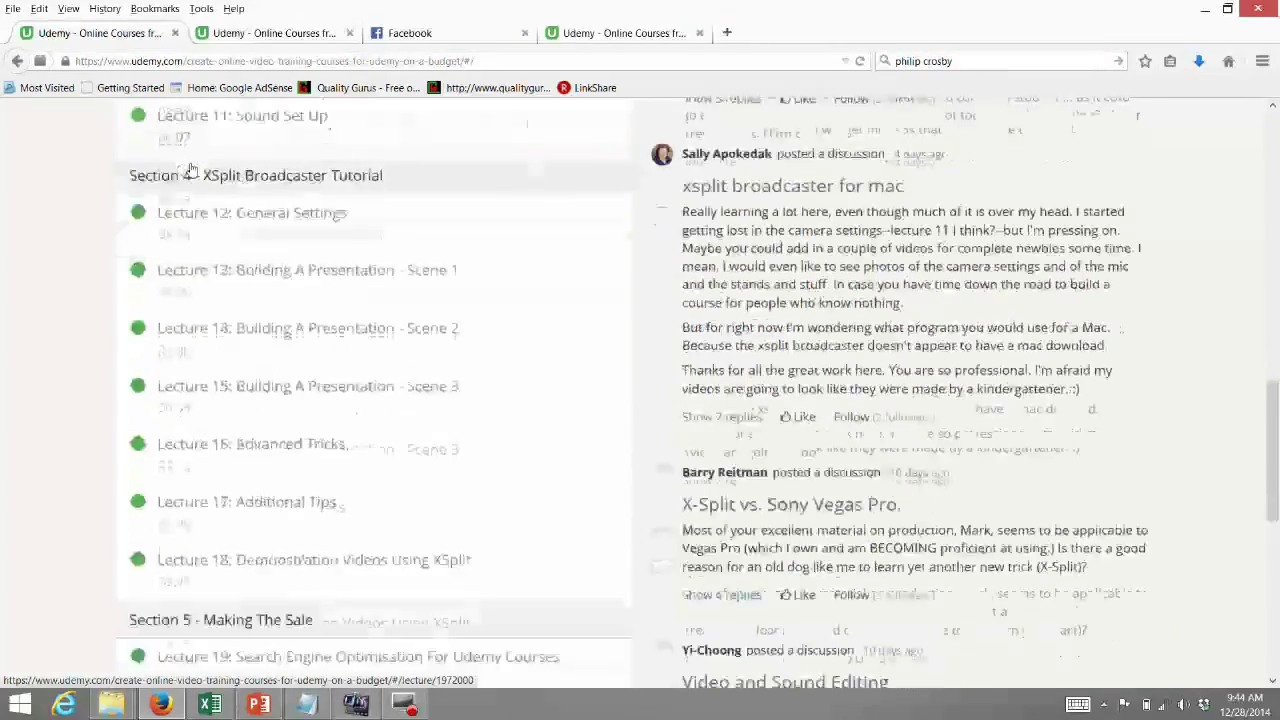
scroll(192, 170, "down", 4)
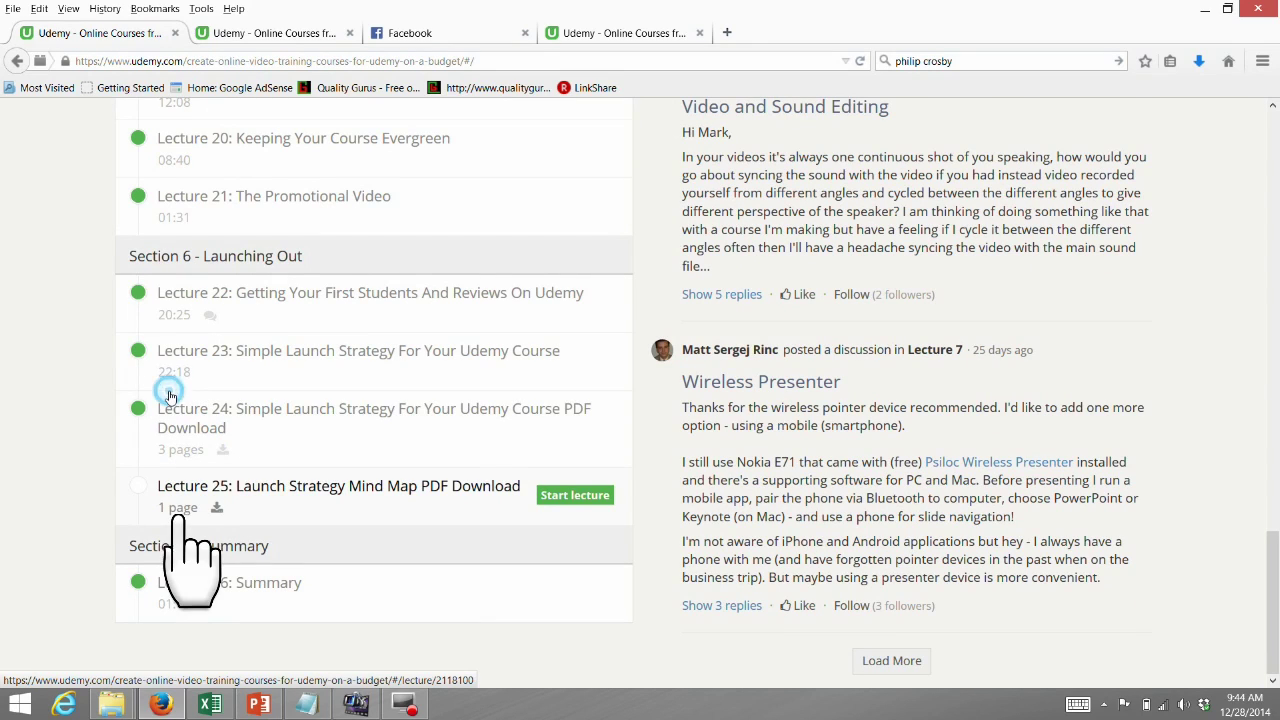
left_click(169, 396)
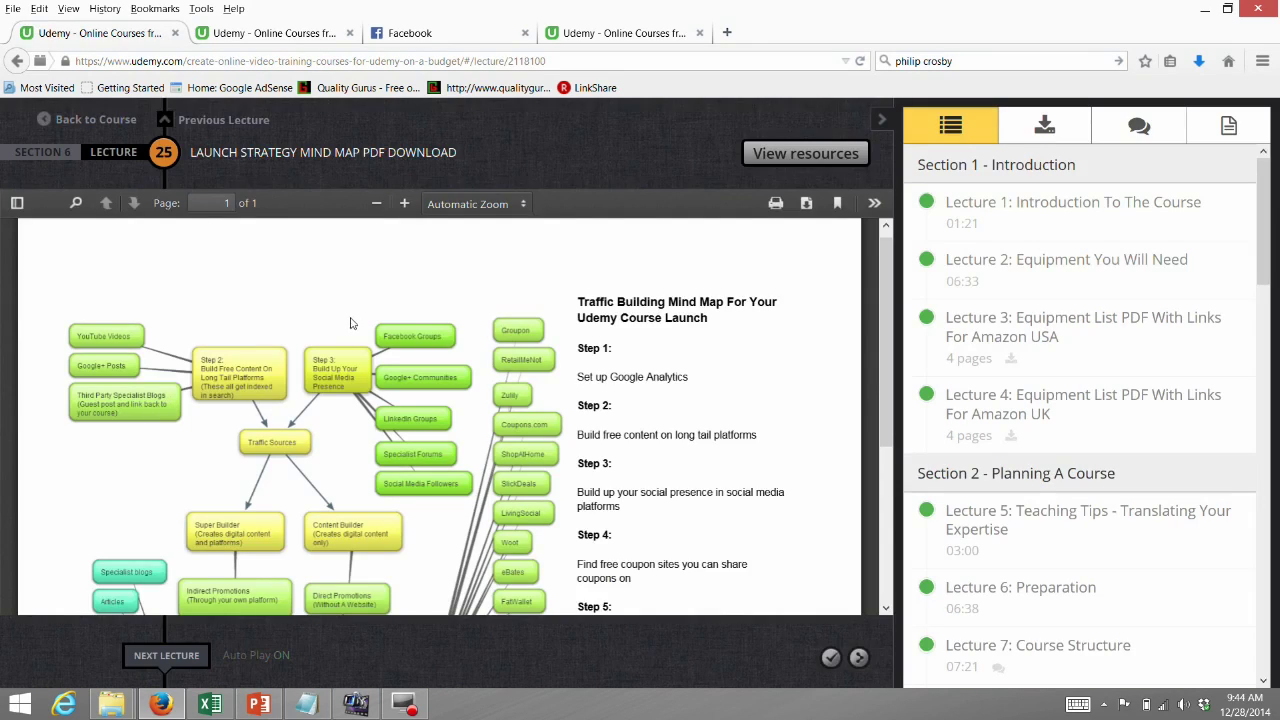
scroll(410, 320, "down", 5)
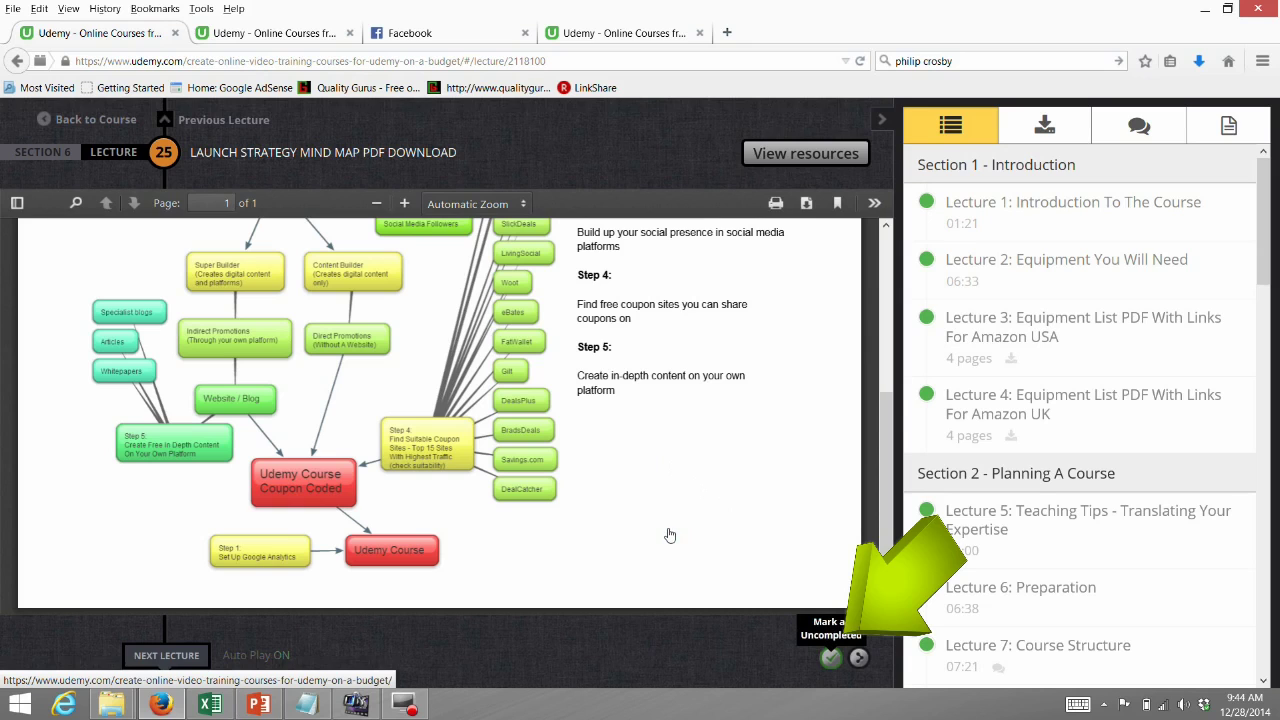
left_click(71, 108)
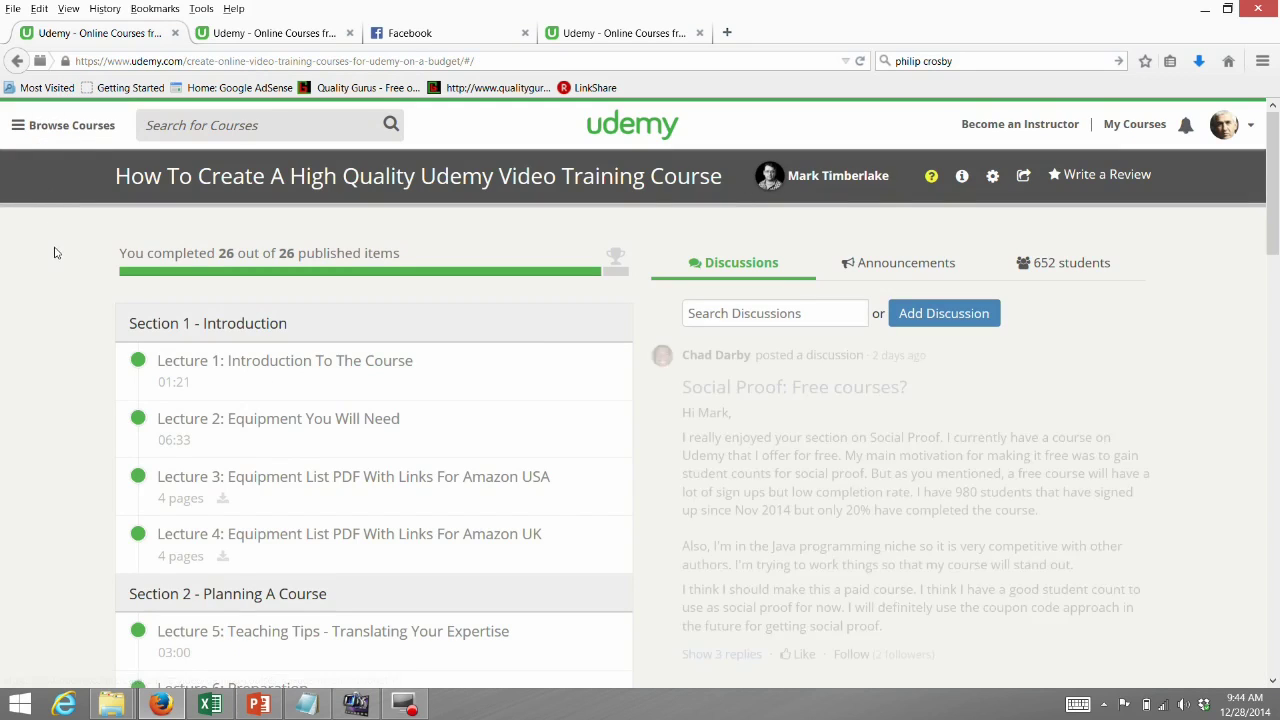
Step: Check the completion status of every lecture and the course's overall progress
scroll(55, 253, "down", 12)
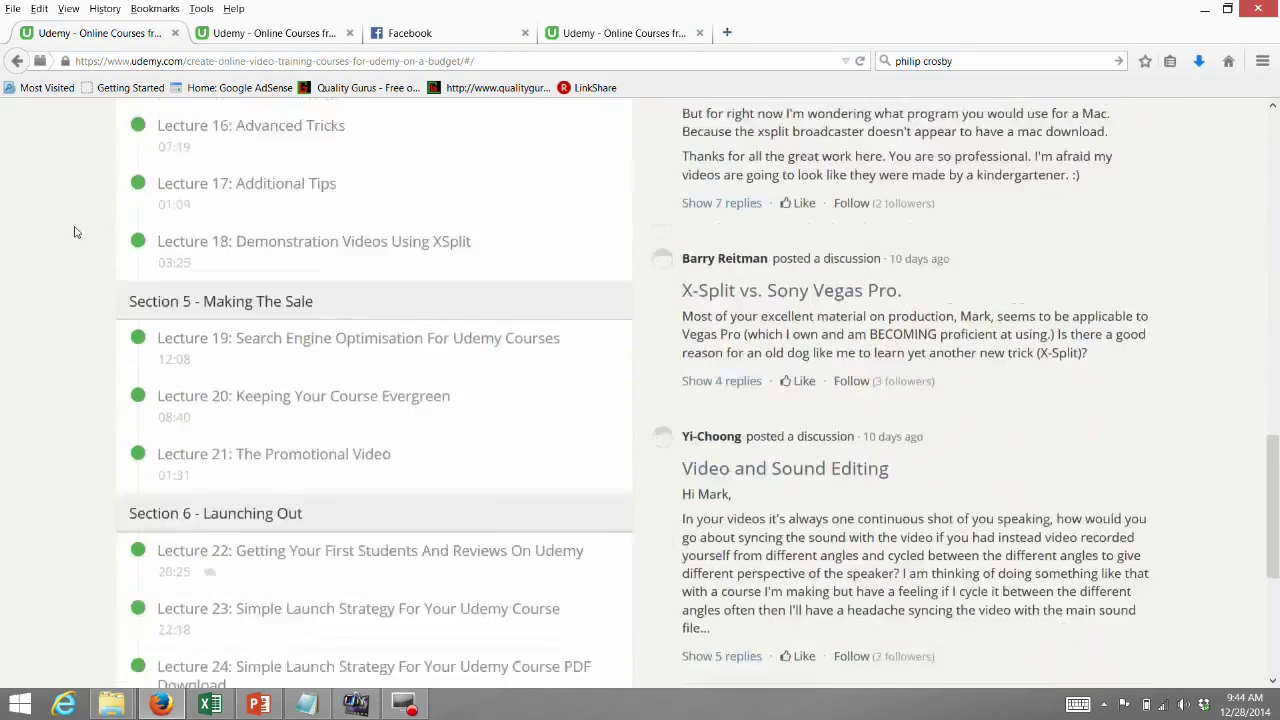
scroll(73, 232, "down", 3)
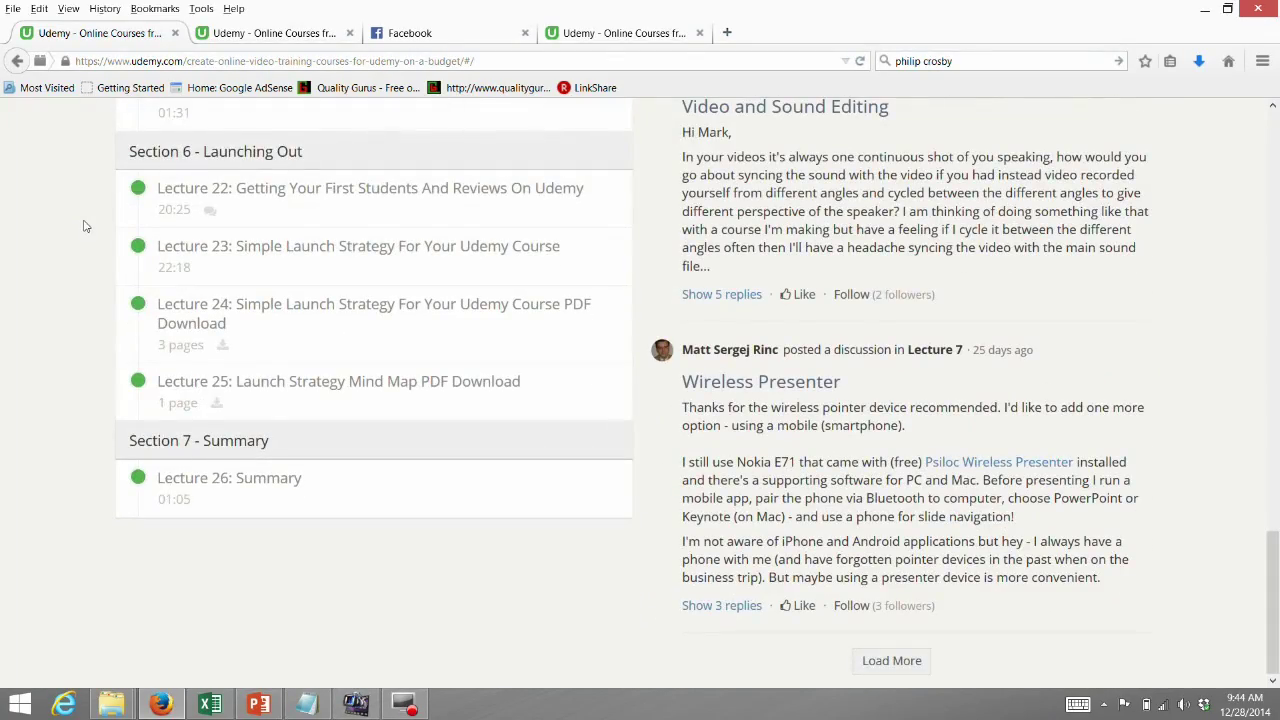
scroll(85, 226, "up", 15)
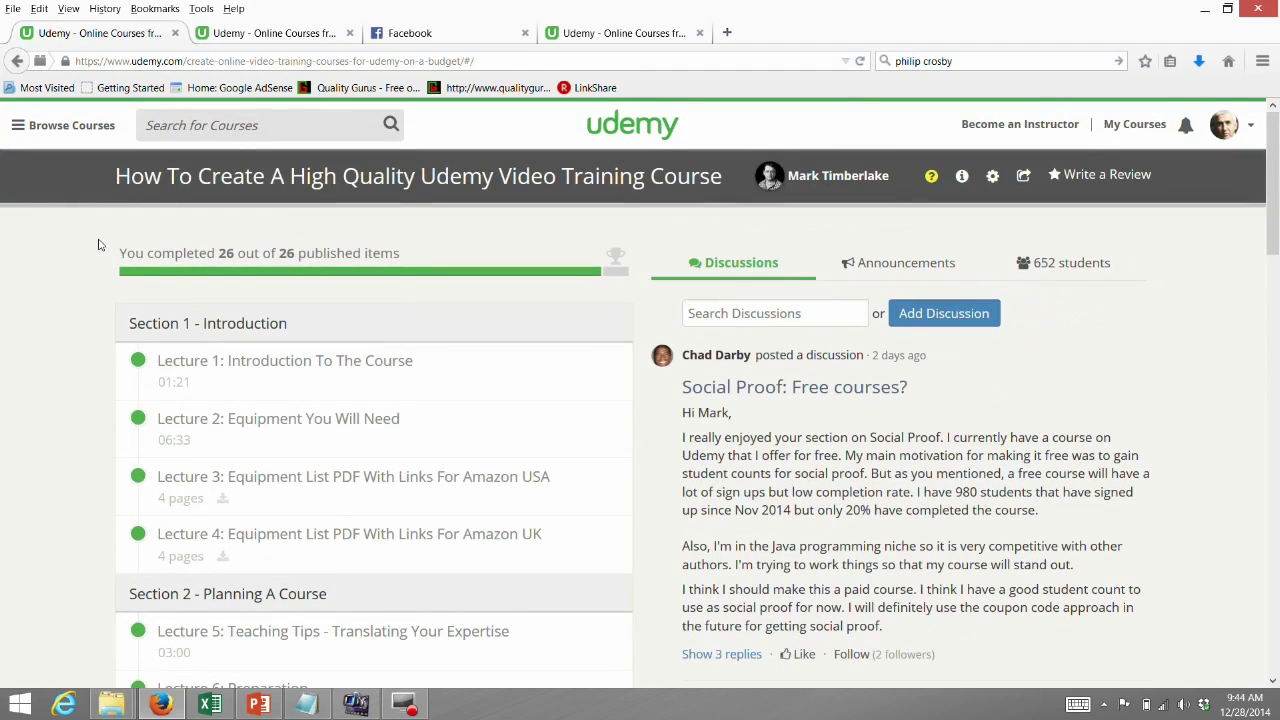
left_click_drag(145, 253, 400, 253)
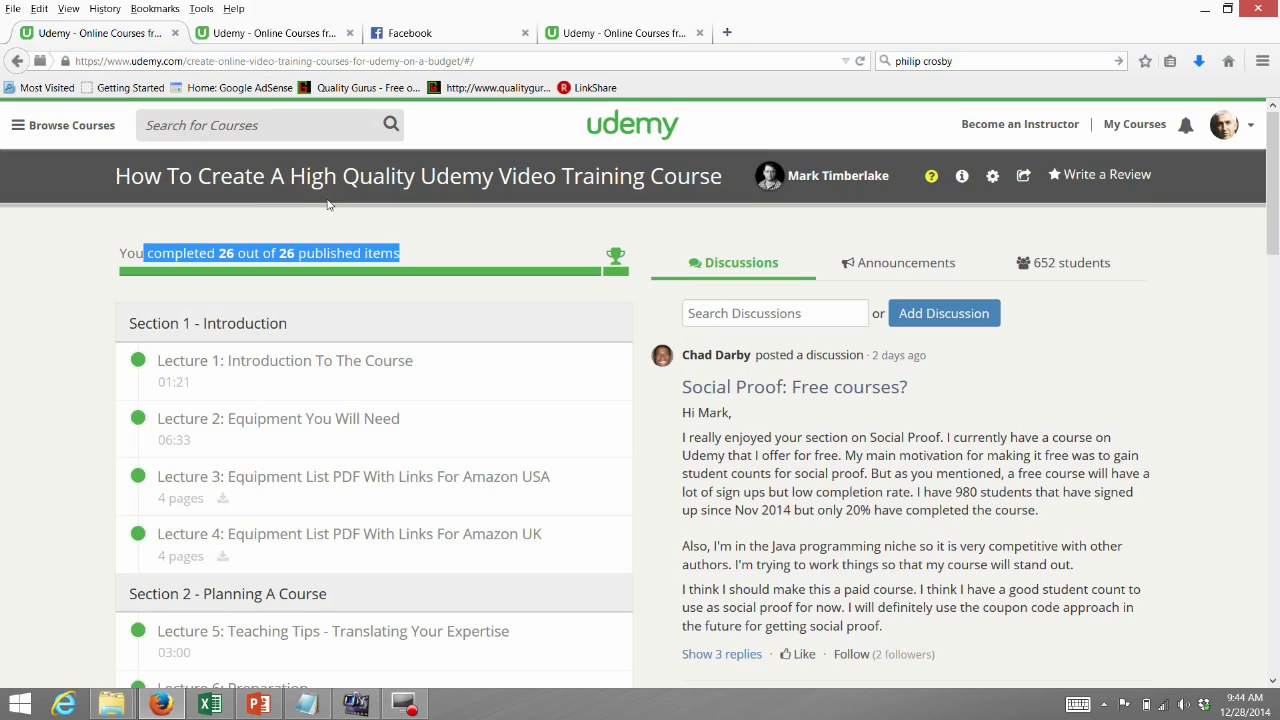
left_click(330, 204)
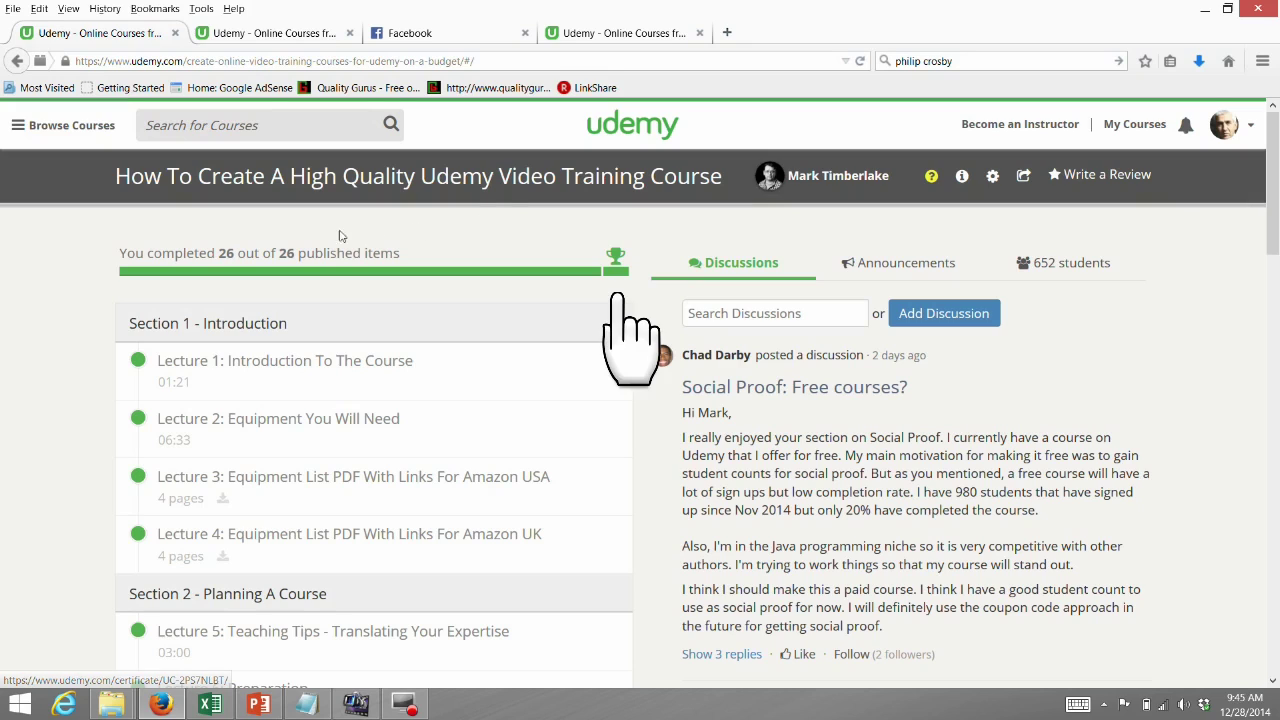
Step: Open the course's certificate of completion and view it
left_click(494, 216)
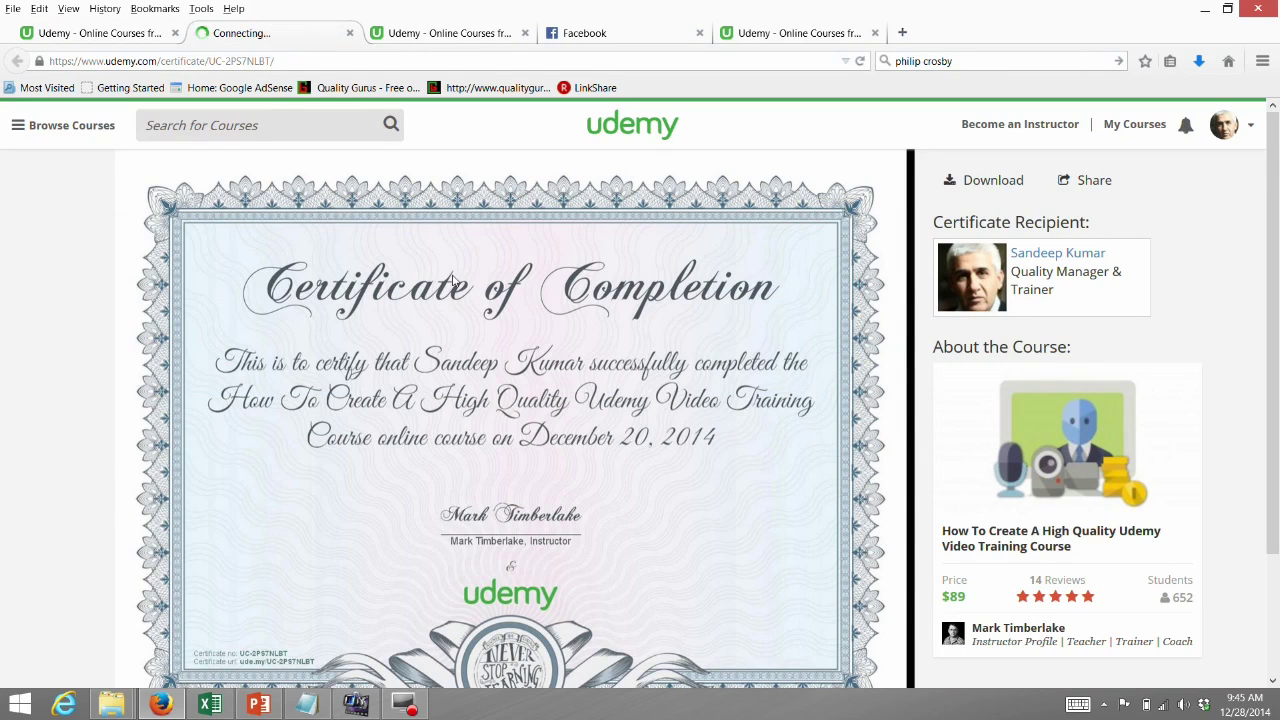
scroll(464, 263, "down", 1)
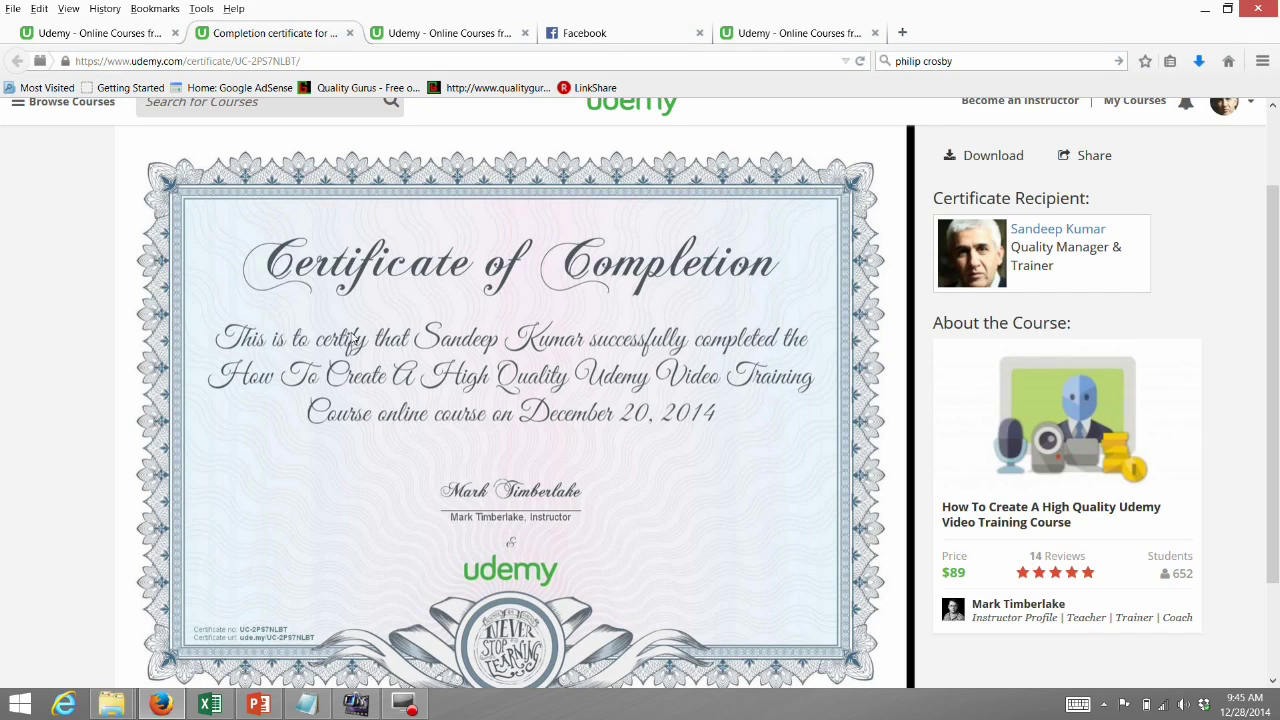
Step: Open the certificate's PDF version, look through it and close it to return to the certificate page
scroll(774, 225, "up", 2)
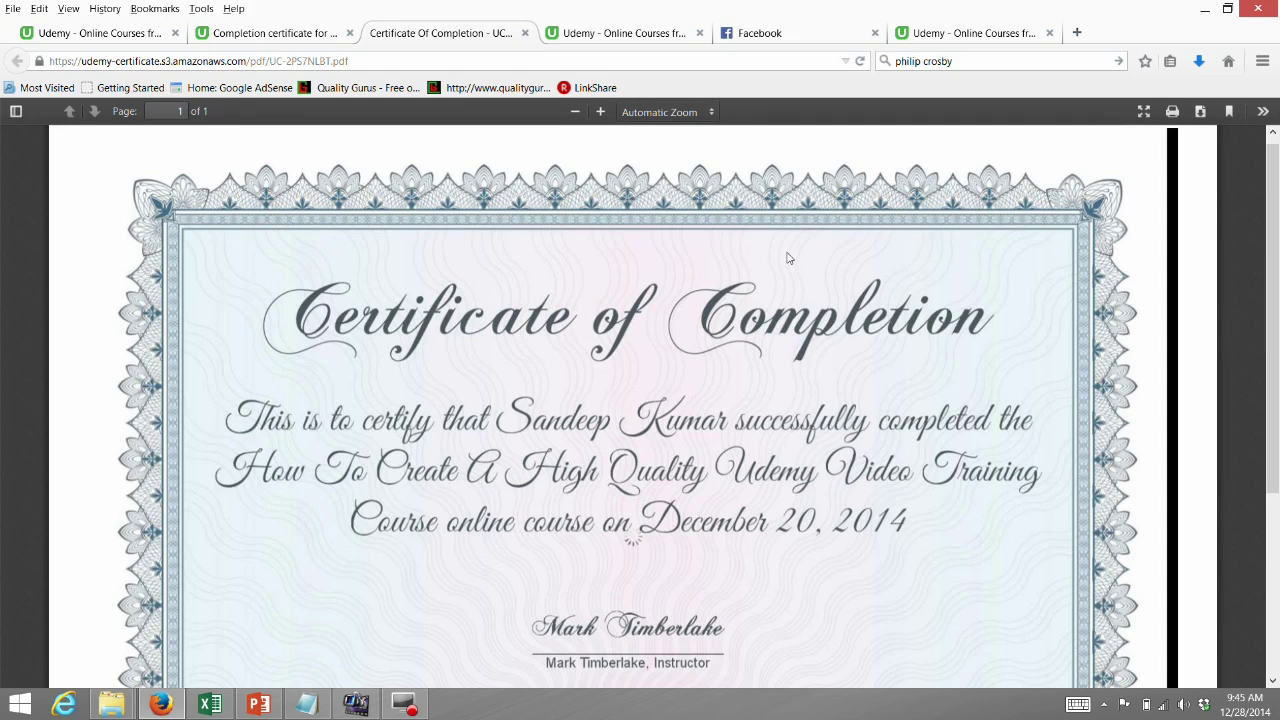
scroll(790, 250, "down", 3)
scroll(790, 250, "down", 3)
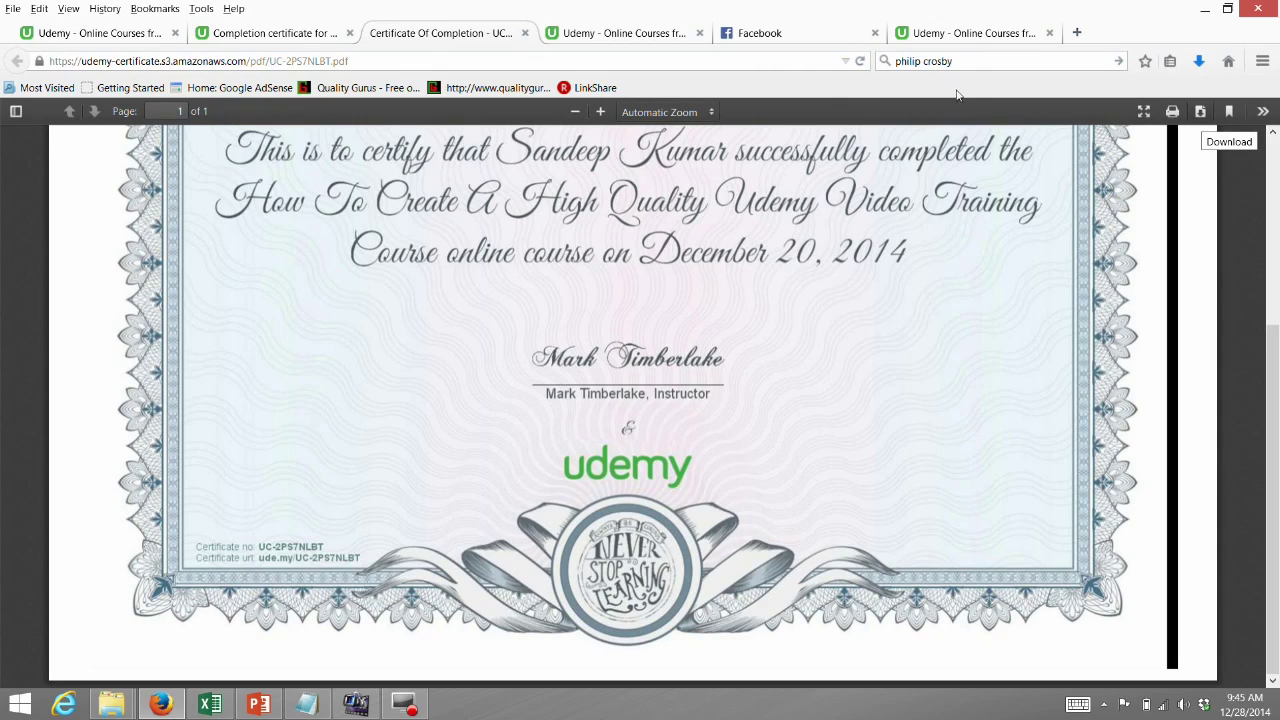
middle_click(421, 33)
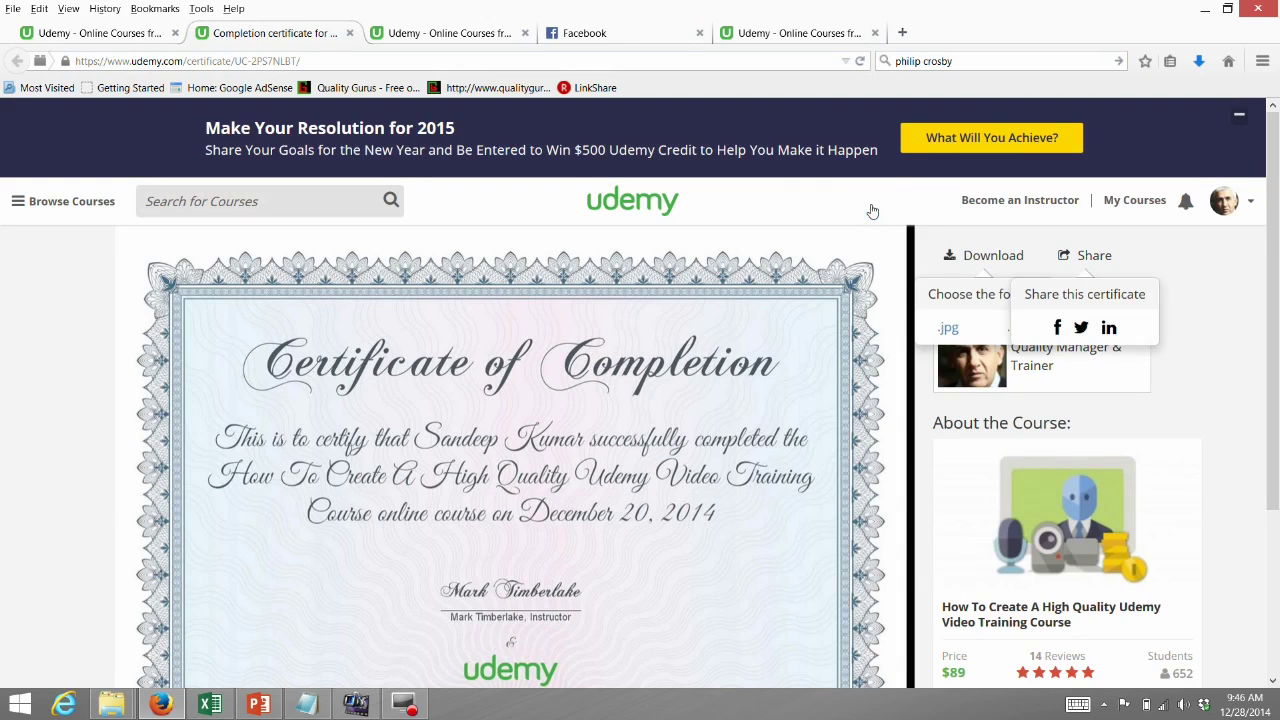
Step: Share the course completion certificate on Facebook and view the resulting post on the profile timeline
left_click(849, 271)
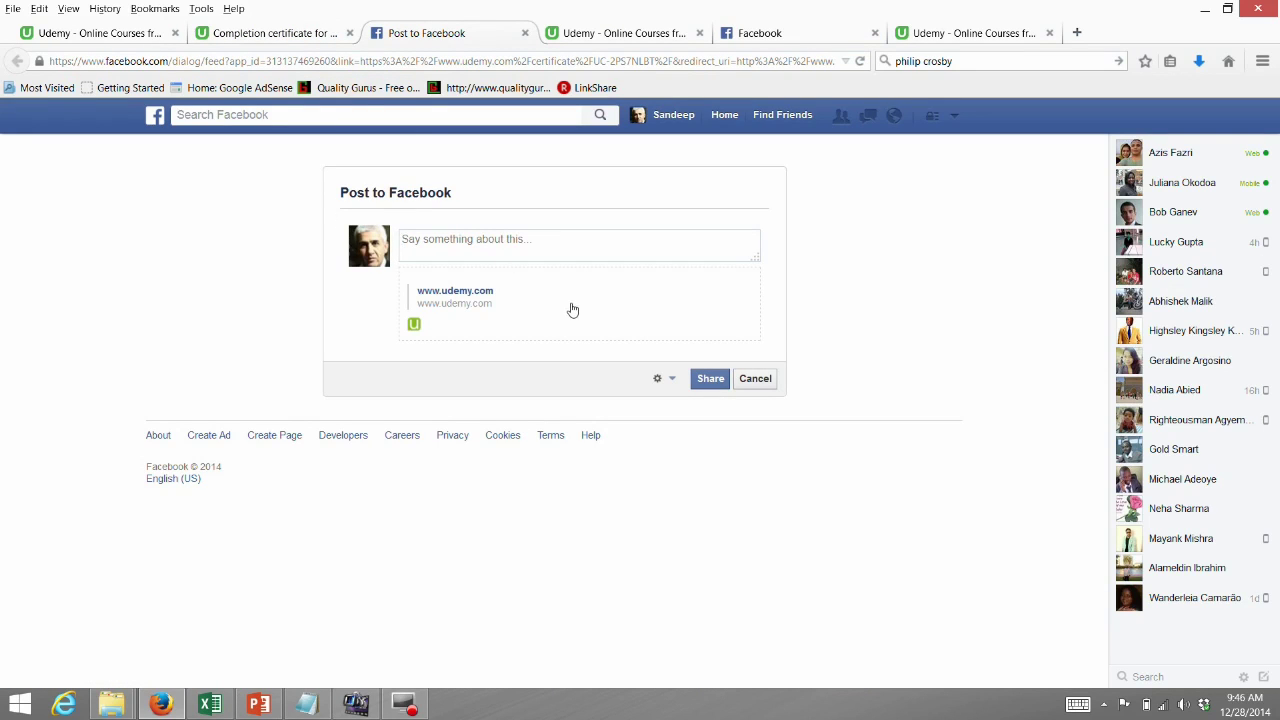
key("Return")
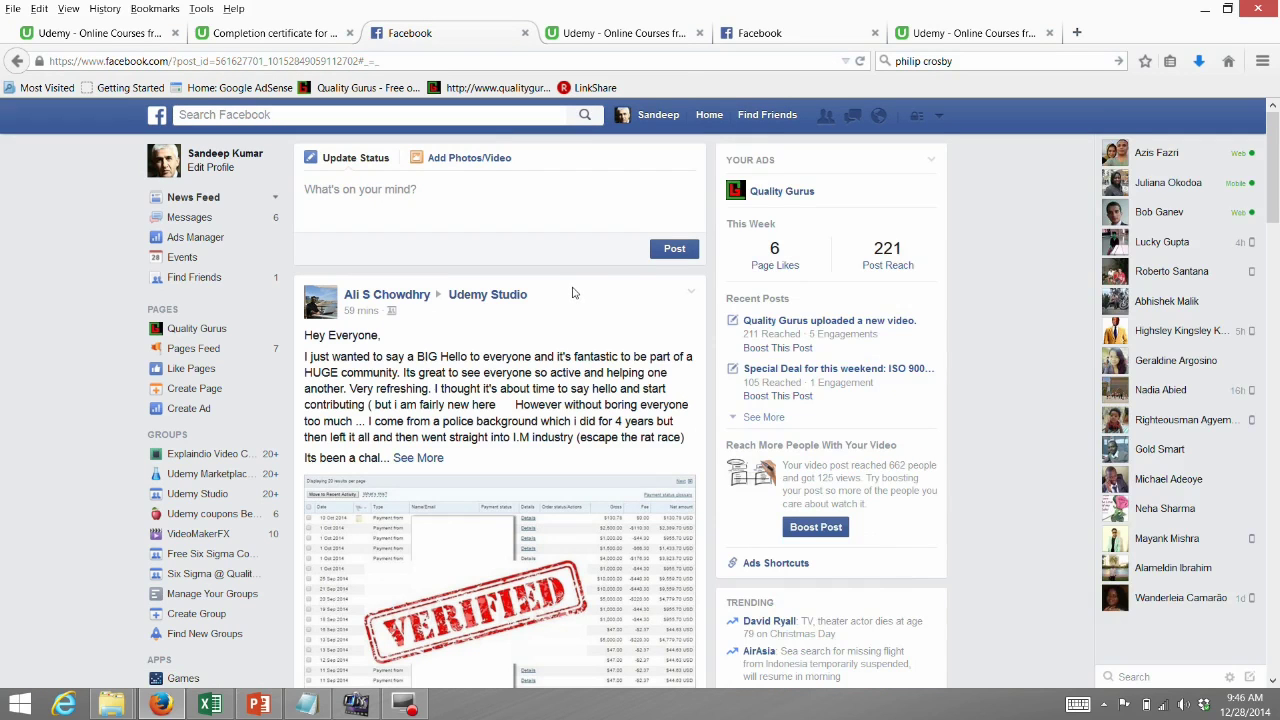
left_click(520, 88)
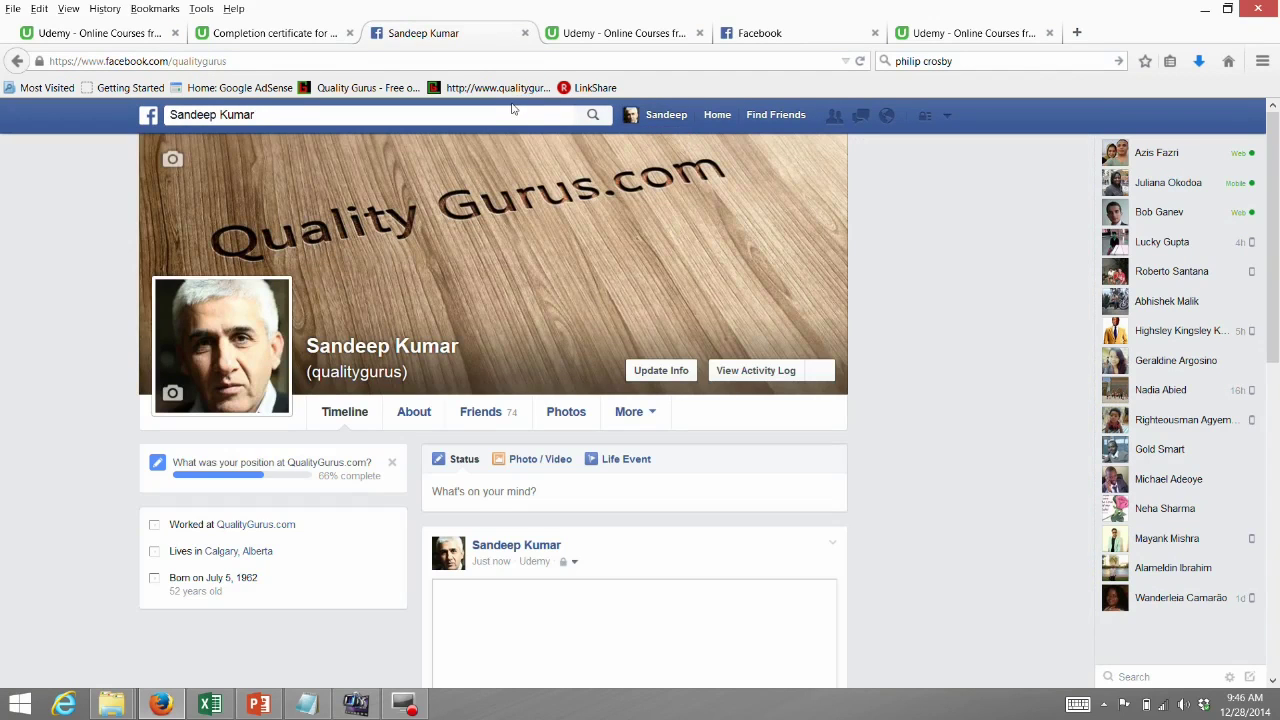
scroll(510, 117, "down", 5)
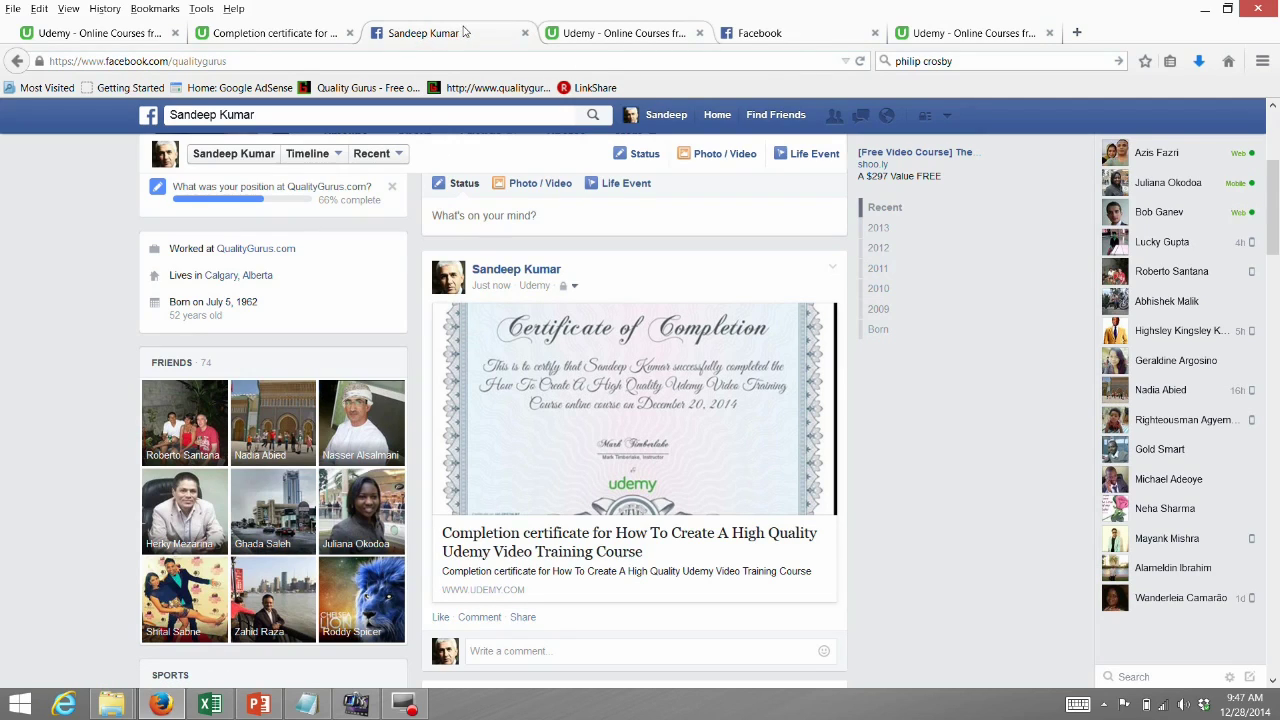
Step: Open the completed course Udemy Course Creation Secrets: Sales Videos & Sales Copies and look through its certificate of completion
key("ctrl+Tab")
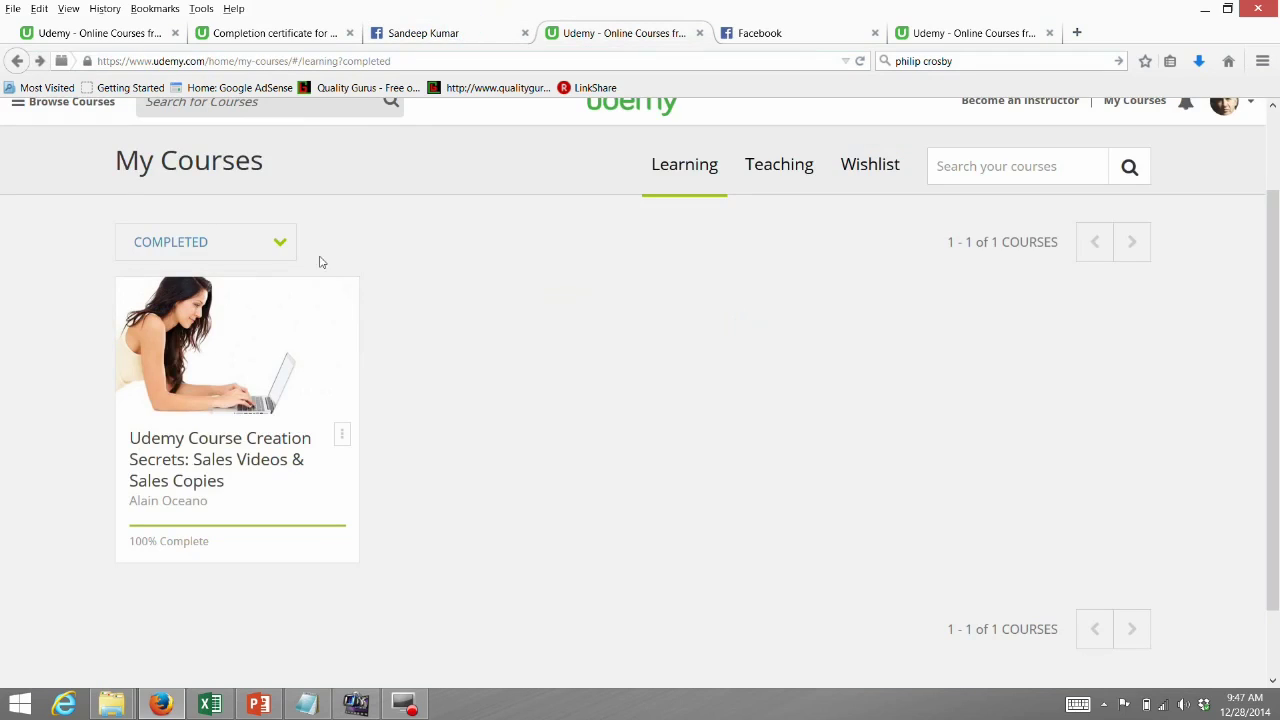
left_click(190, 338)
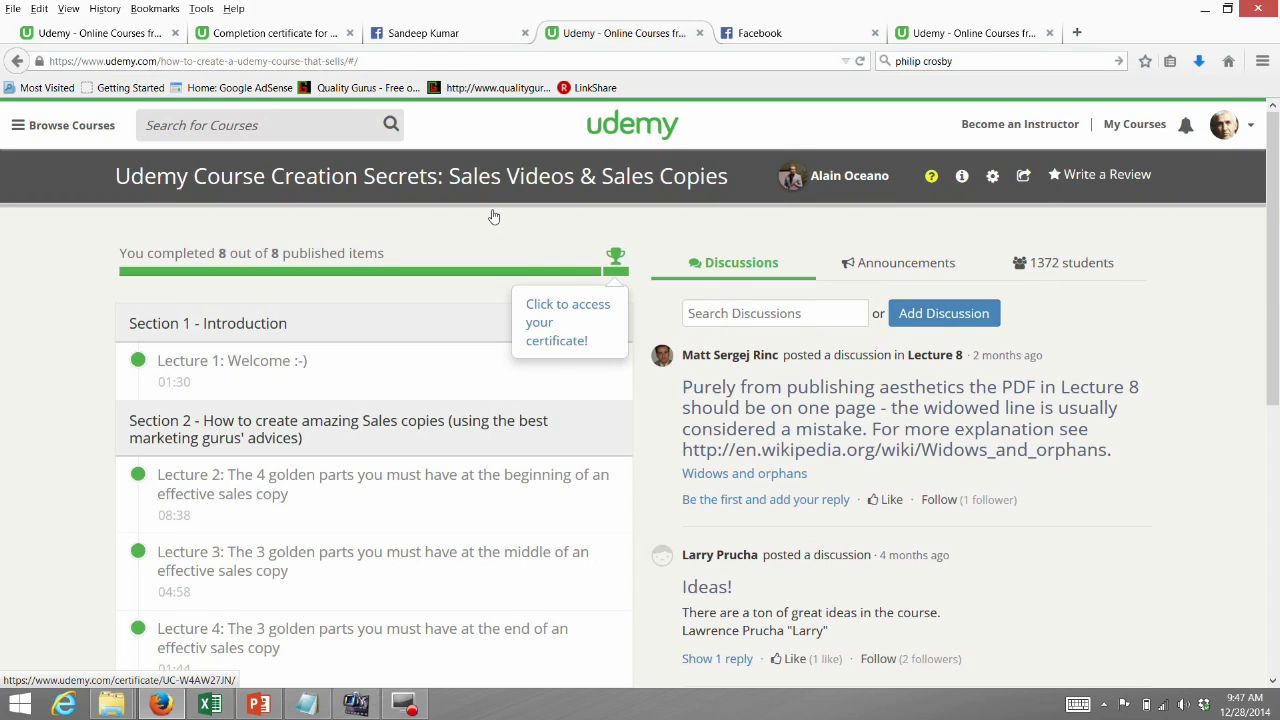
left_click(492, 215)
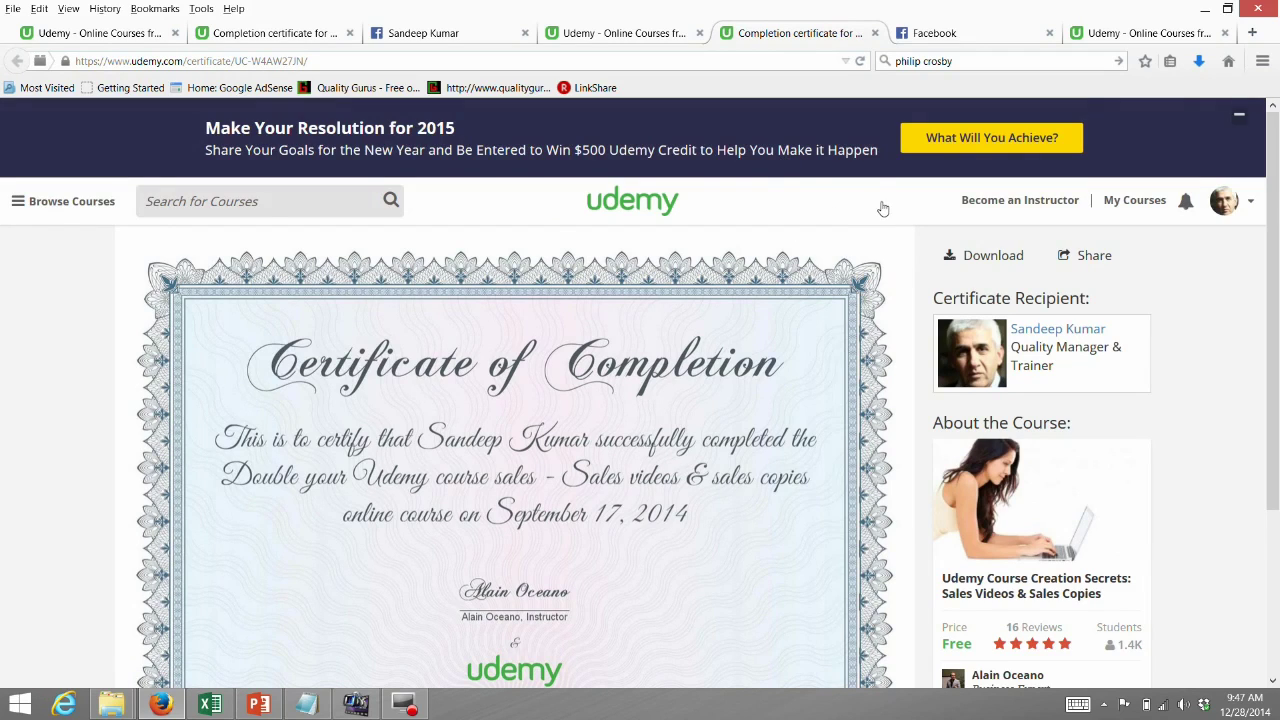
scroll(887, 208, "down", 1)
scroll(887, 208, "down", 4)
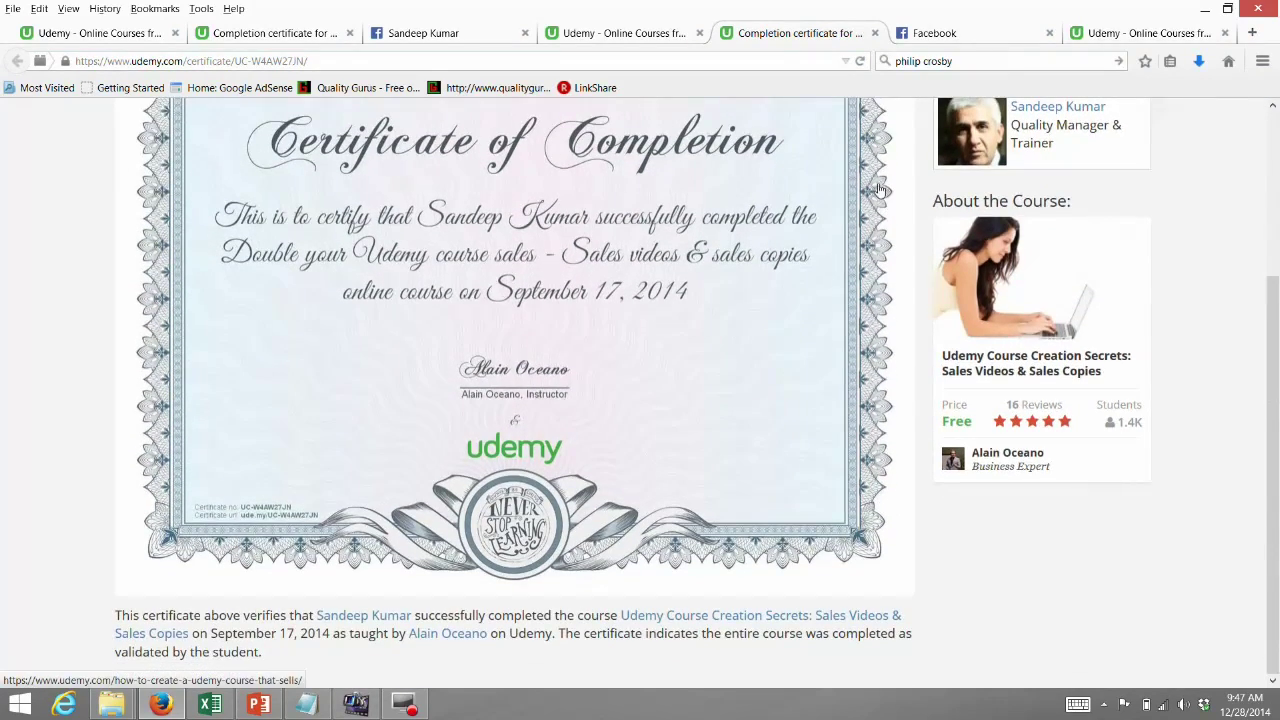
scroll(868, 200, "up", 5)
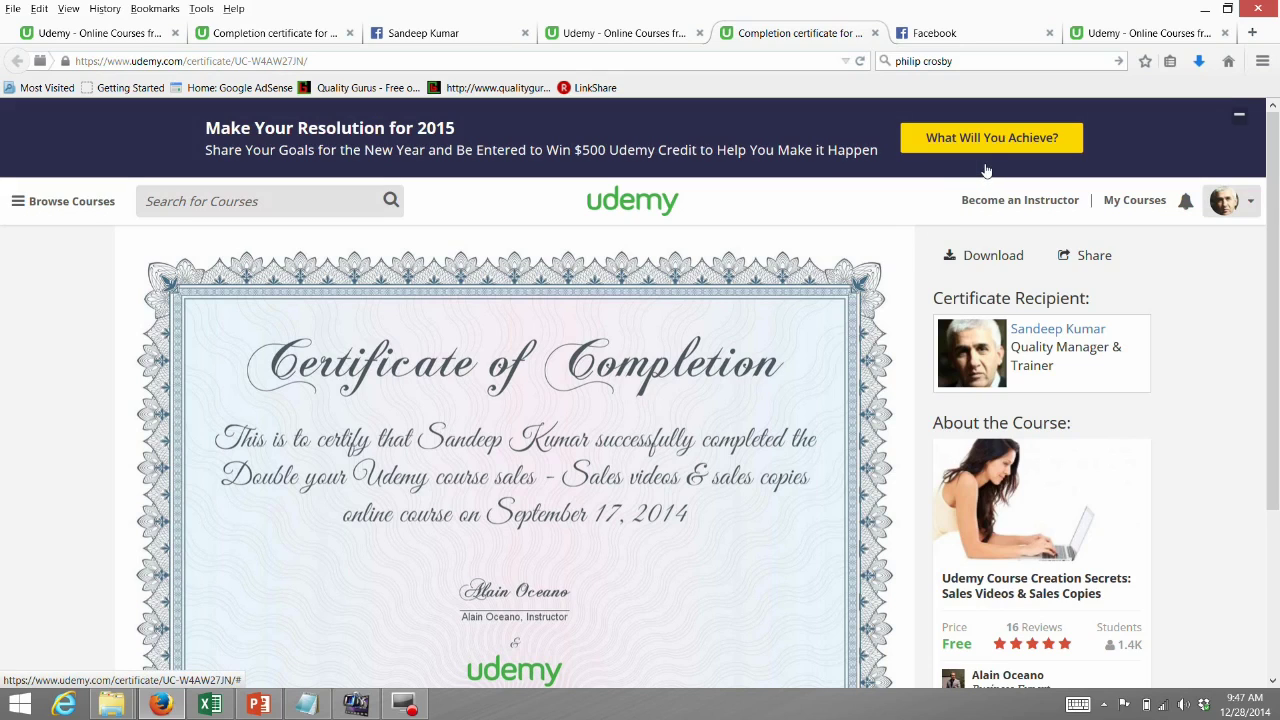
Step: Open the Udemy profile editing page to check the name fields, and return to the first course's certificate
left_click(1228, 201)
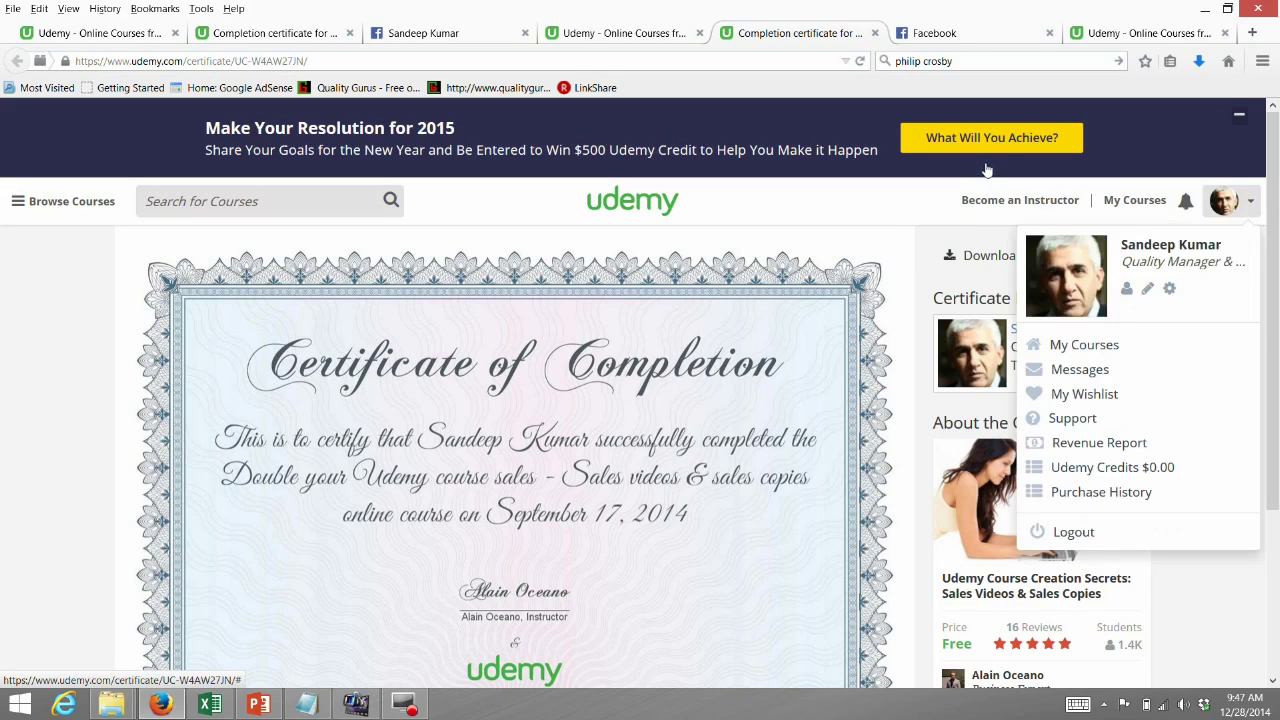
left_click(920, 233)
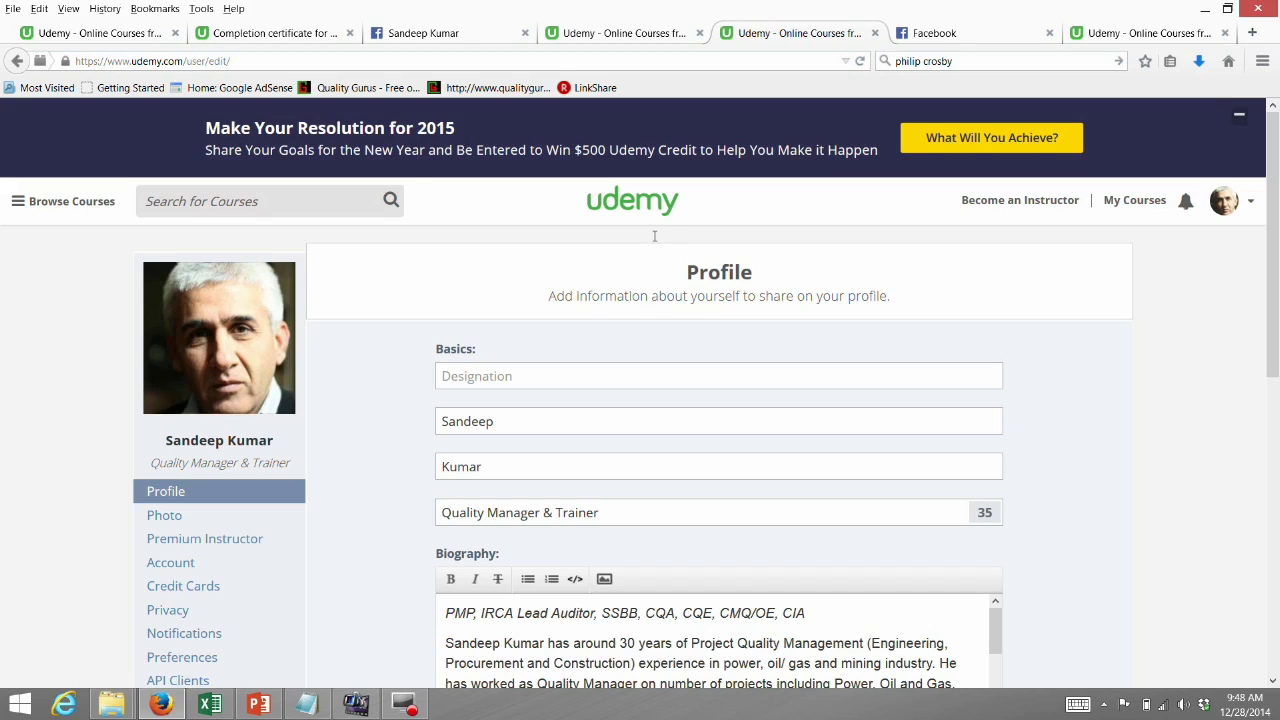
left_click(186, 34)
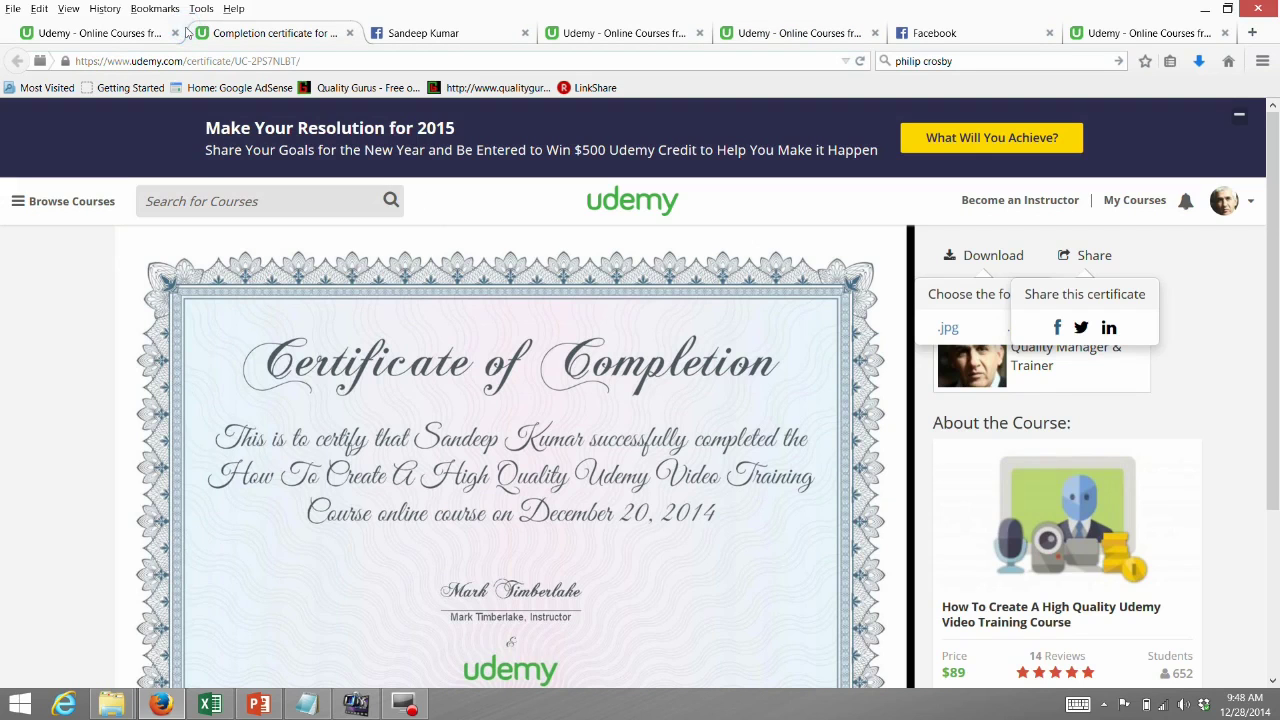
Step: Try a five-star rating in the review form of How To Create A High Quality Udemy Video Training Course, and close it without adding a review
left_click(80, 32)
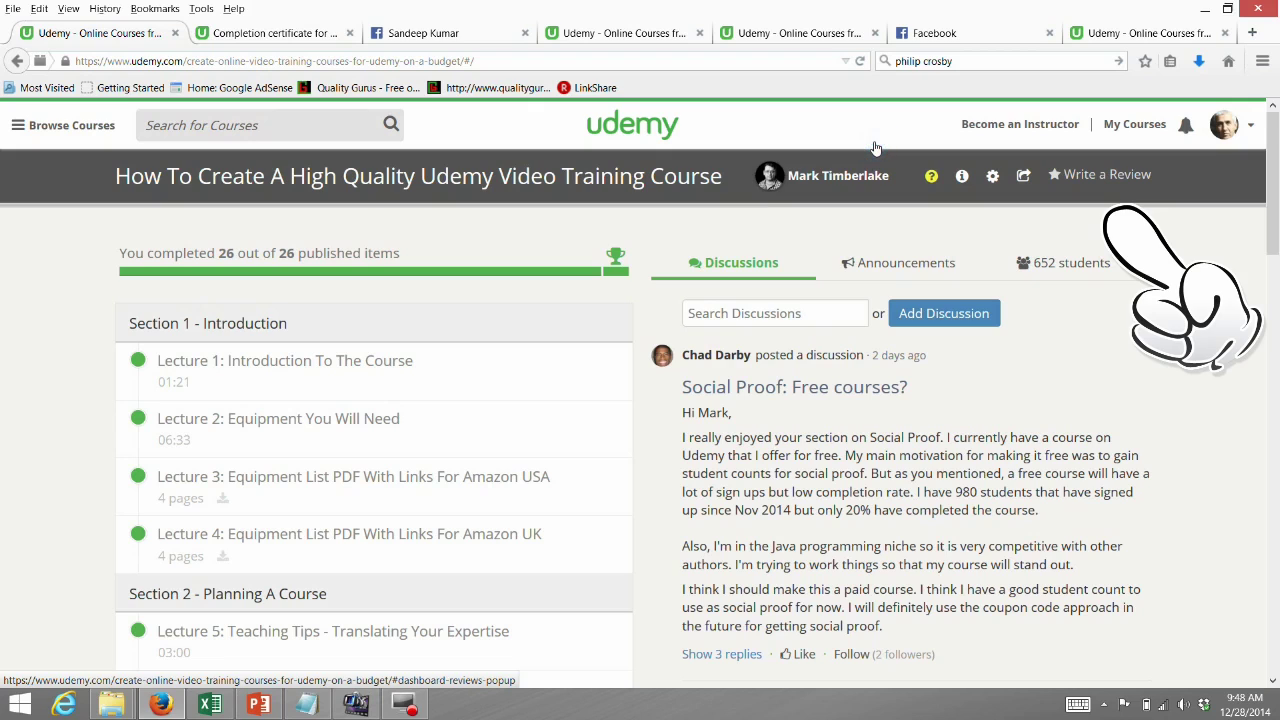
key("Return")
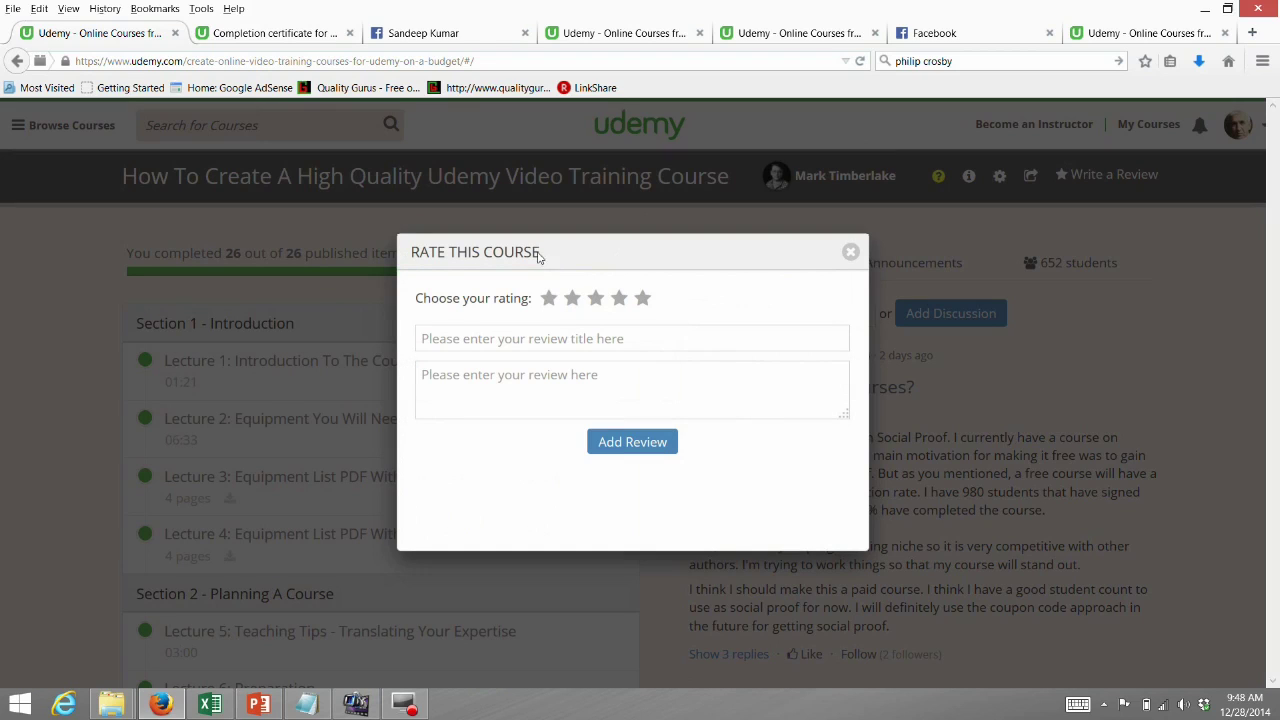
left_click(516, 242)
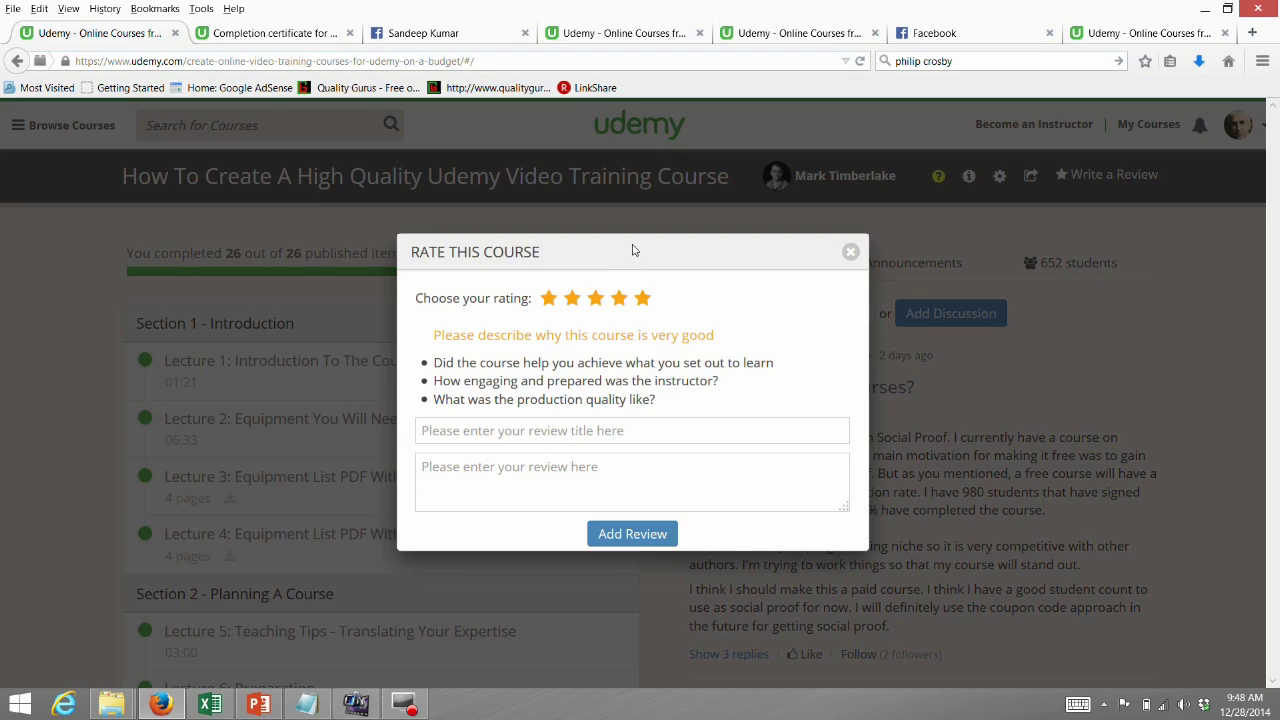
left_click(851, 251)
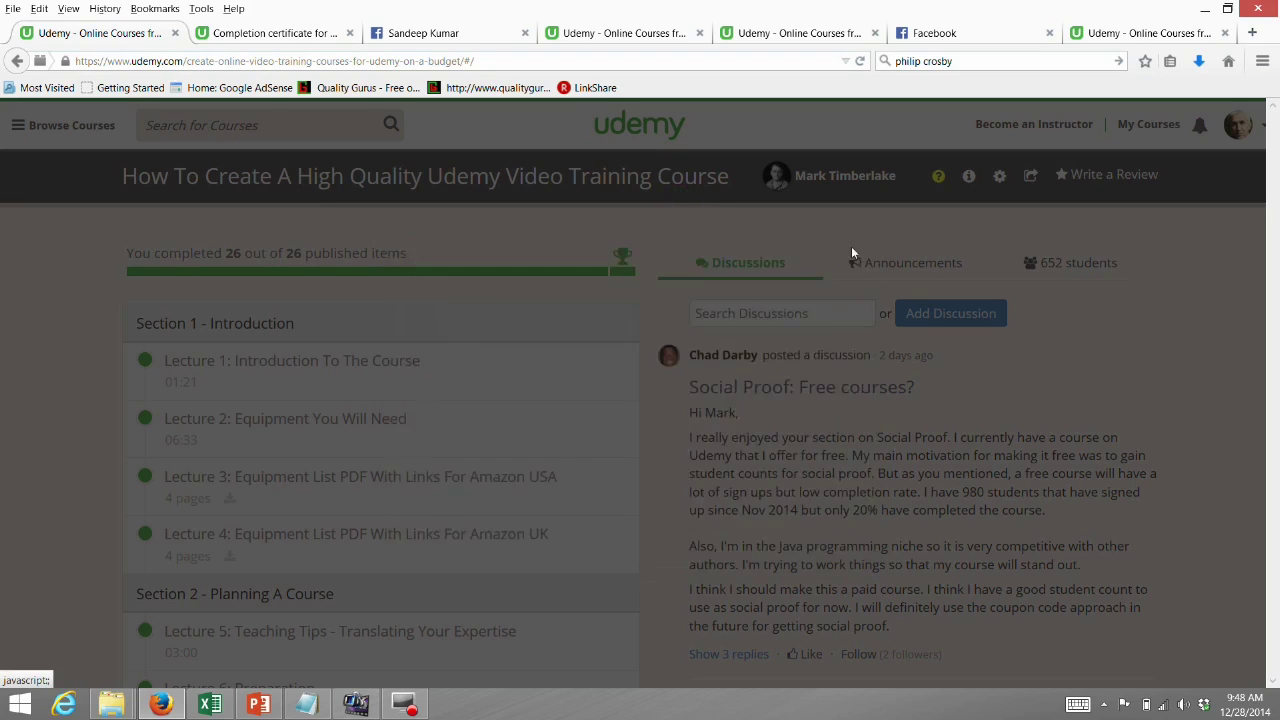